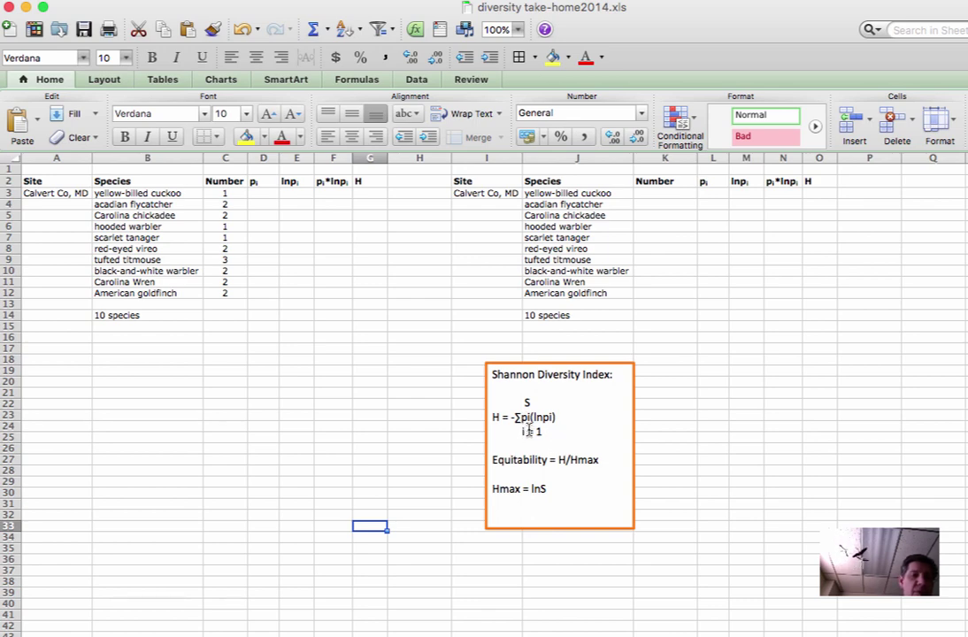
Total the individual bird counts C3:C12 with a SUM formula in C14, beside the species count
left_click(220, 315)
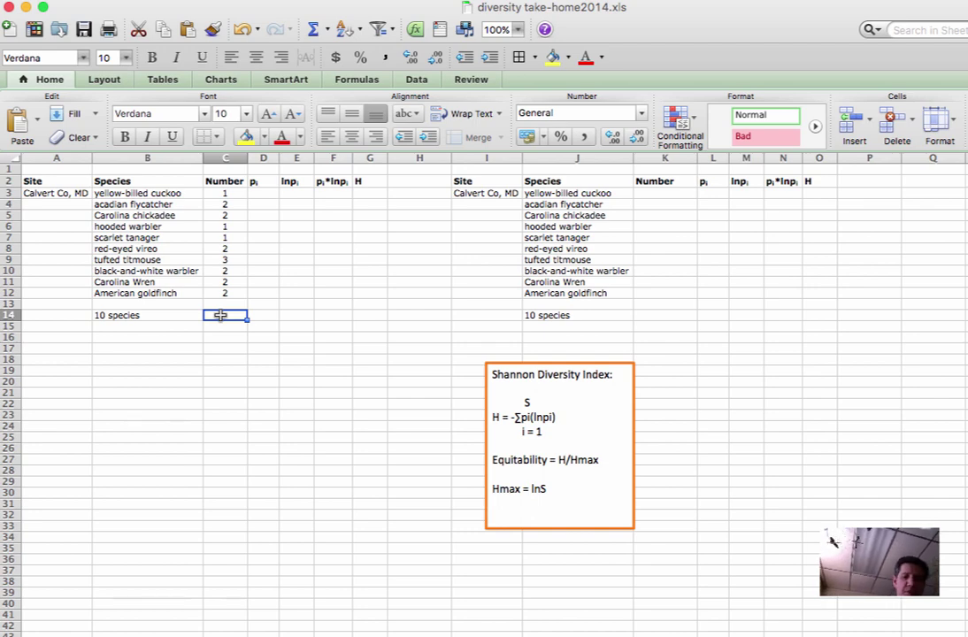
type("=SUM")
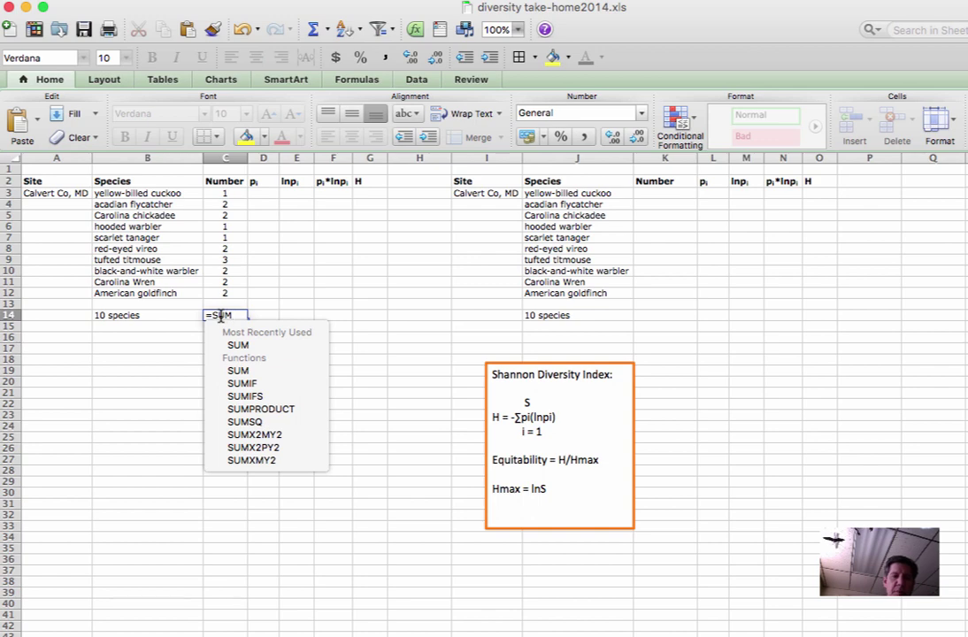
type("(")
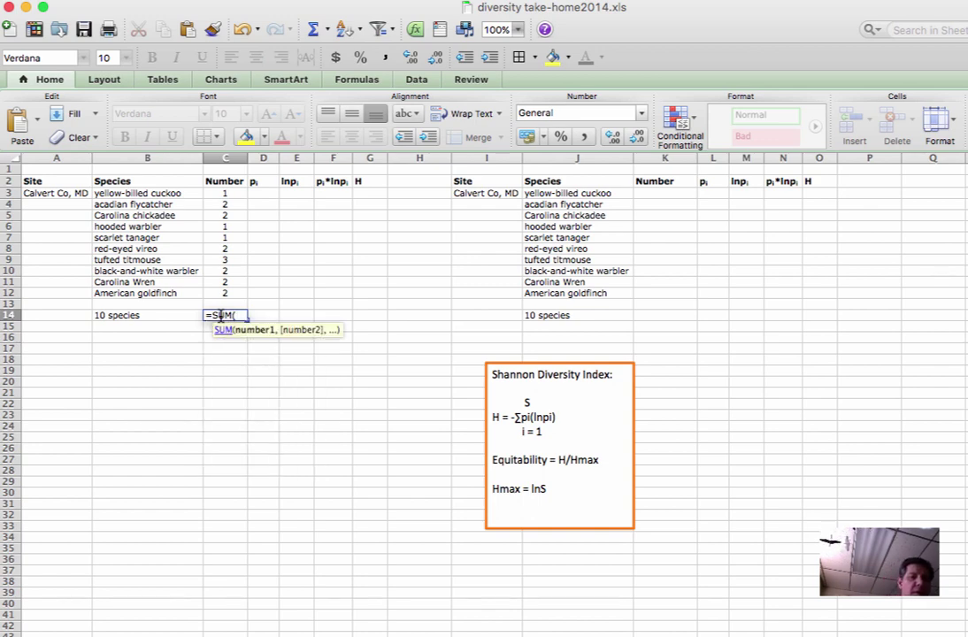
left_click_drag(225, 193, 227, 290)
key("Return")
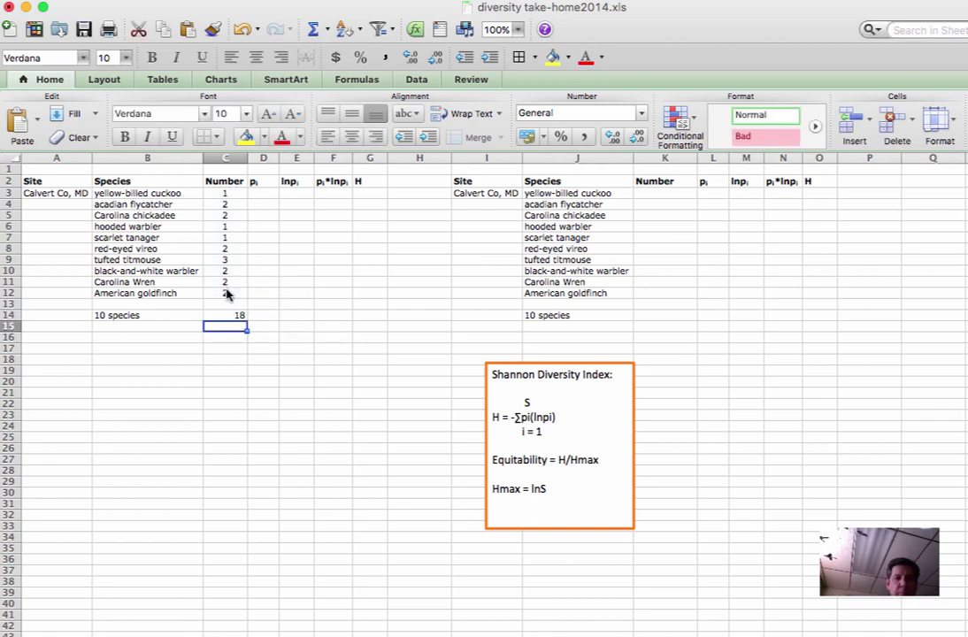
Calculate each species' proportion pi by entering =(C3/18) in D3 and filling it down to D12
left_click(260, 194)
type("=")
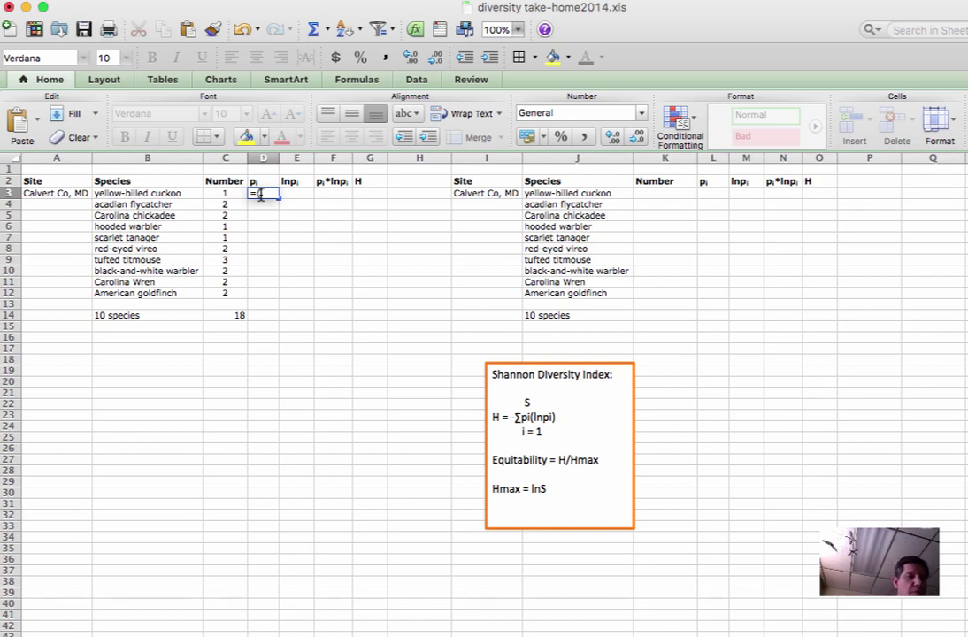
type("(")
left_click(225, 193)
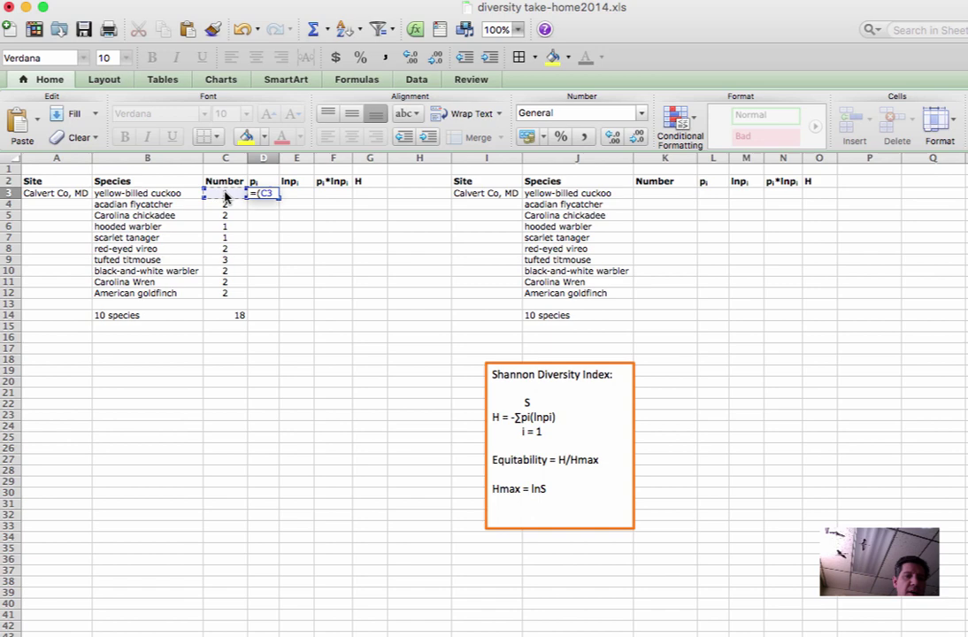
type("/")
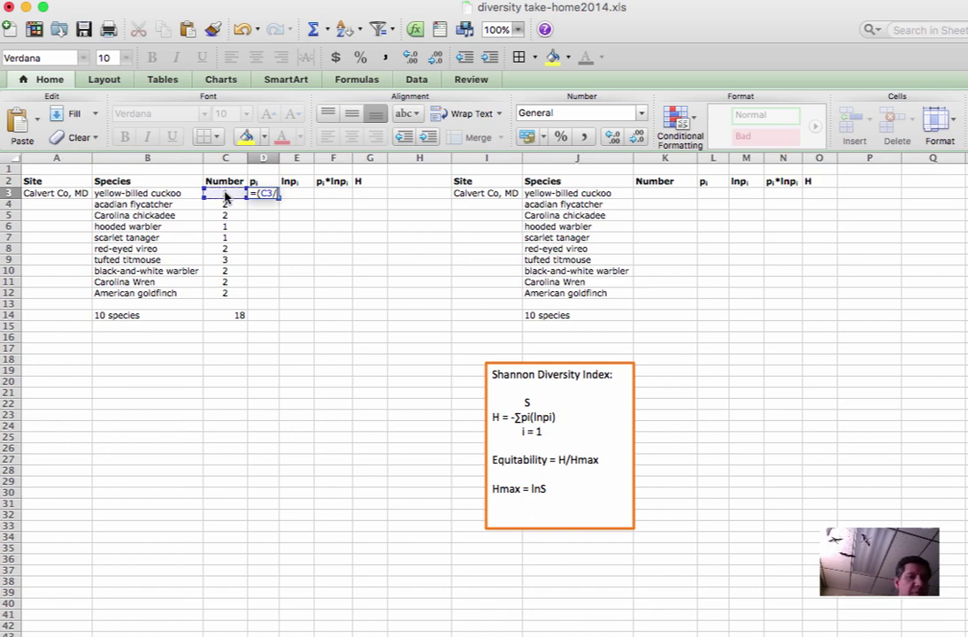
type("1")
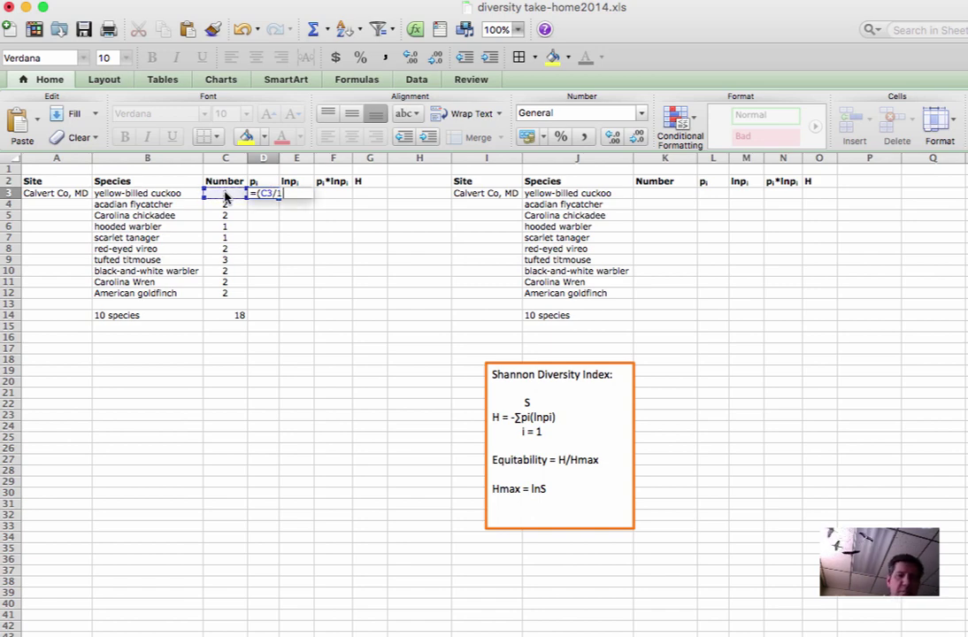
type("8)")
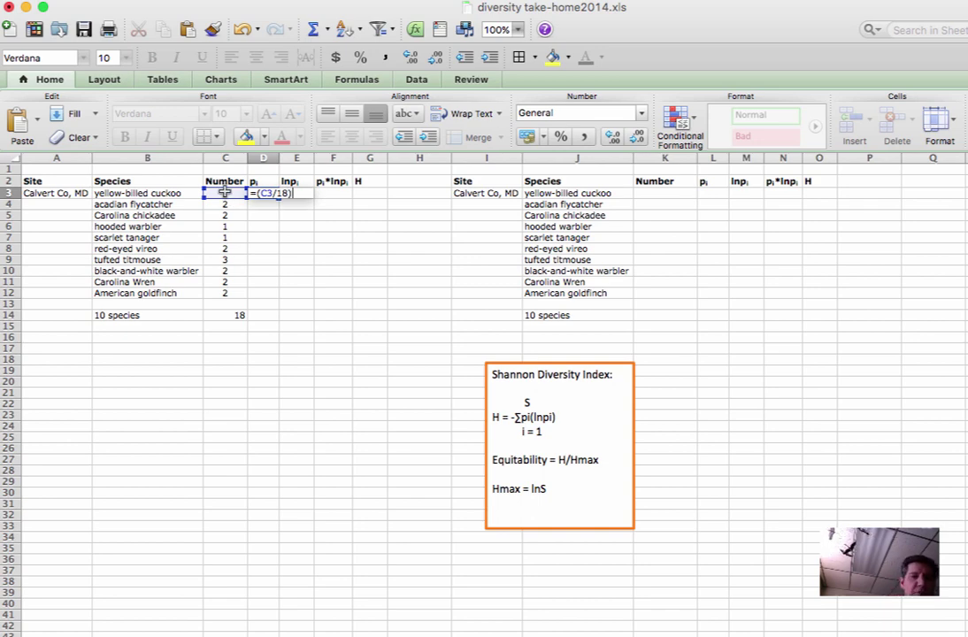
key("Return")
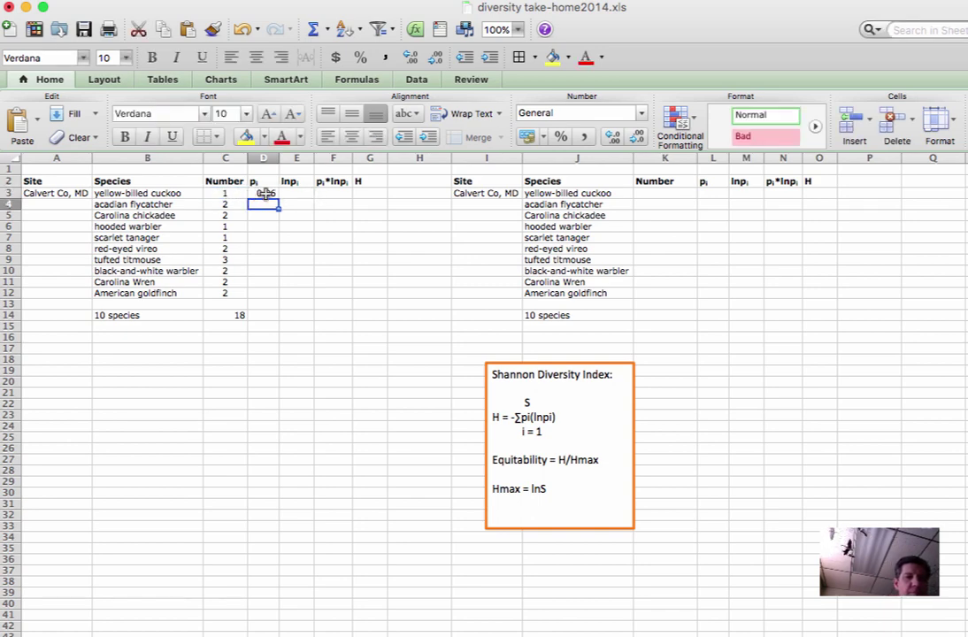
left_click(265, 193)
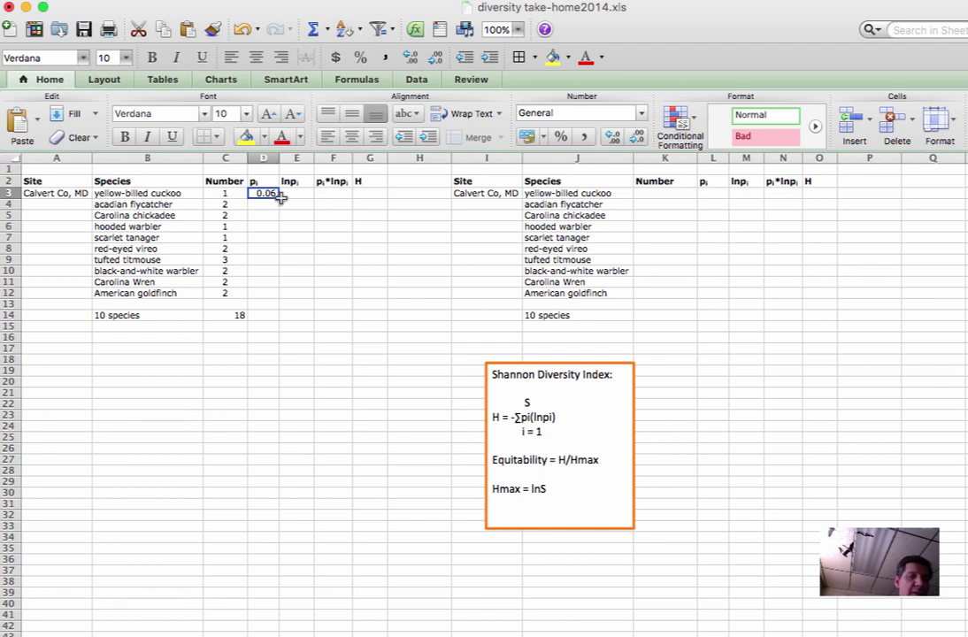
left_click_drag(277, 198, 283, 299)
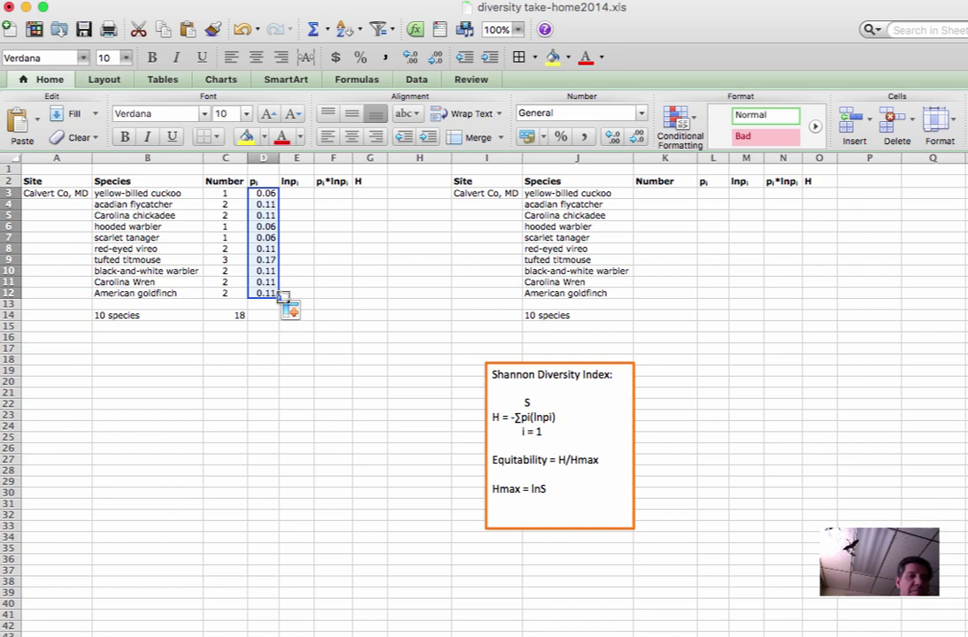
Calculate the natural log of each proportion by entering =LN(D3) in E3 and filling it down to E12
left_click(293, 193)
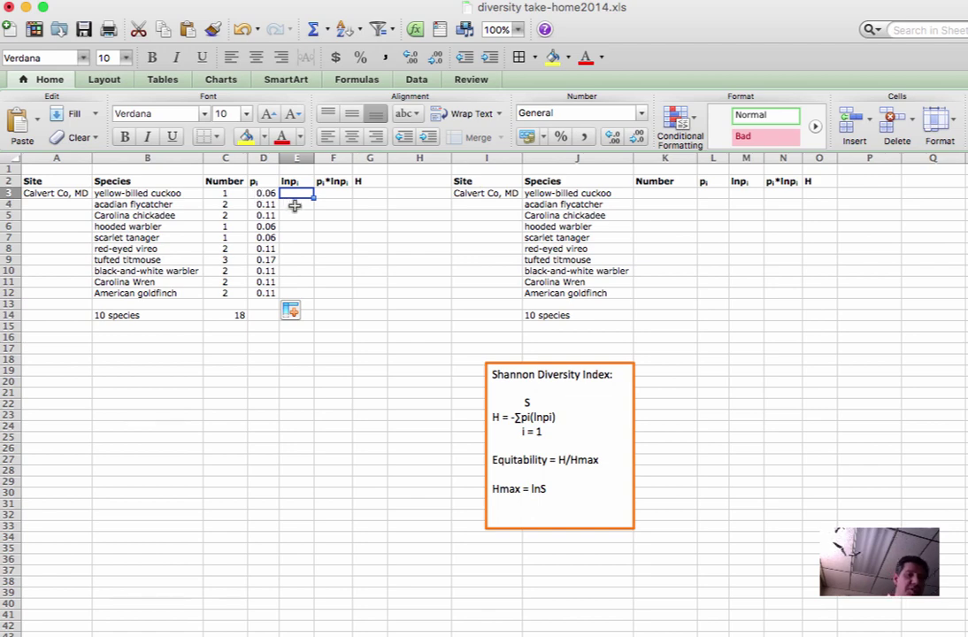
type("=")
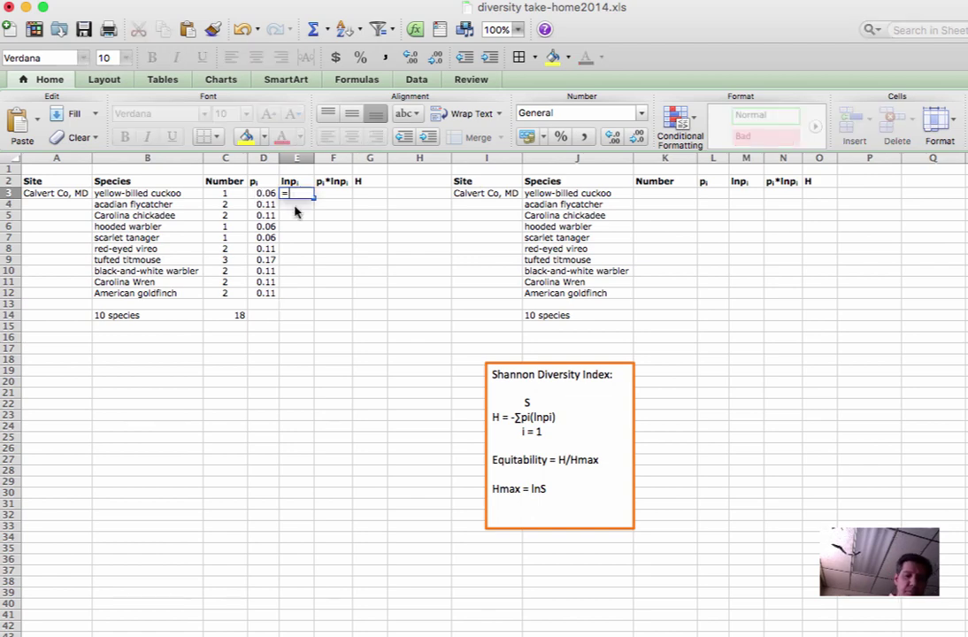
type("LN")
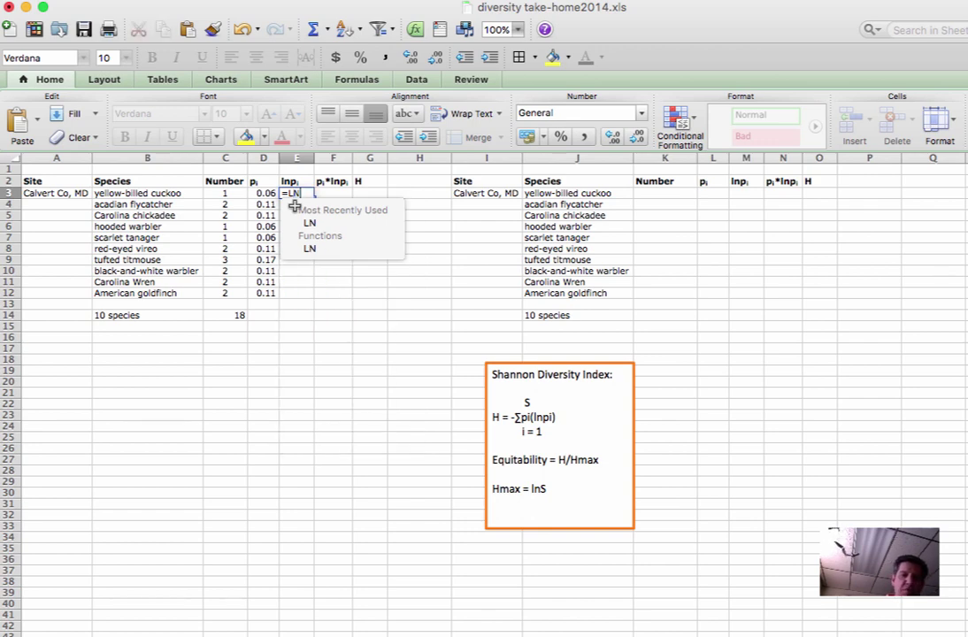
type("(")
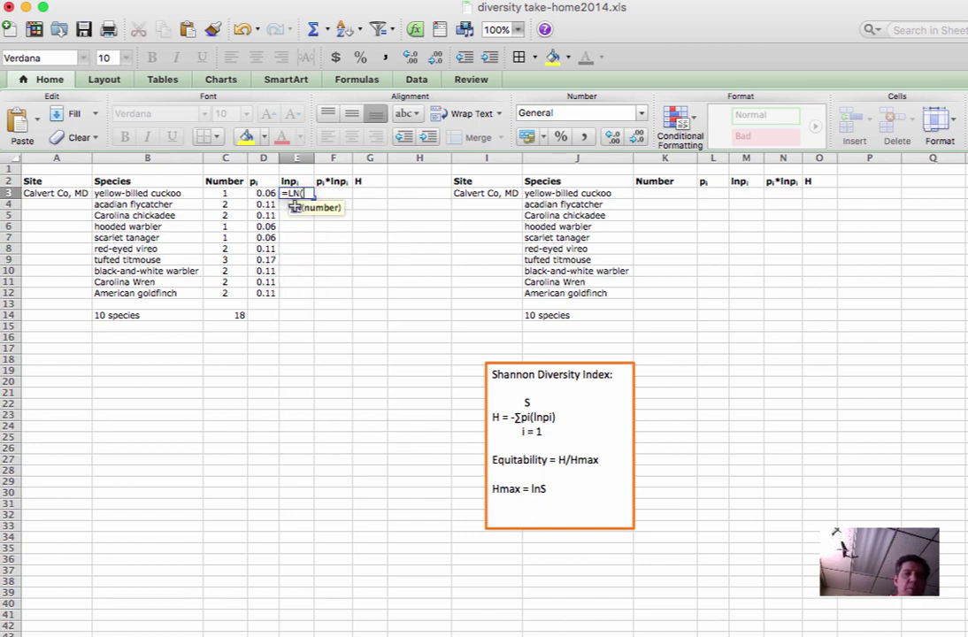
left_click(264, 193)
left_click(264, 193)
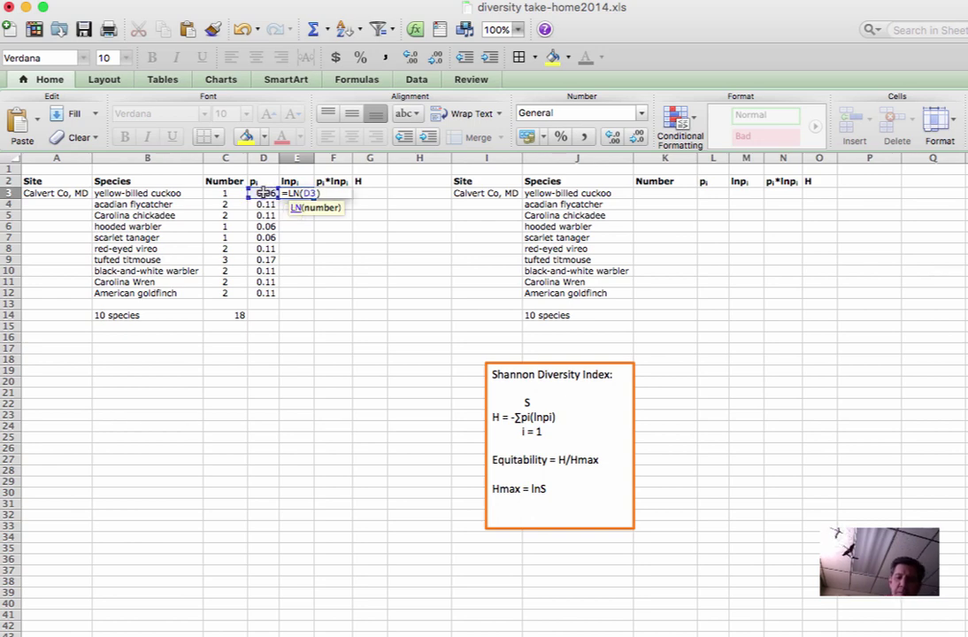
key("Return")
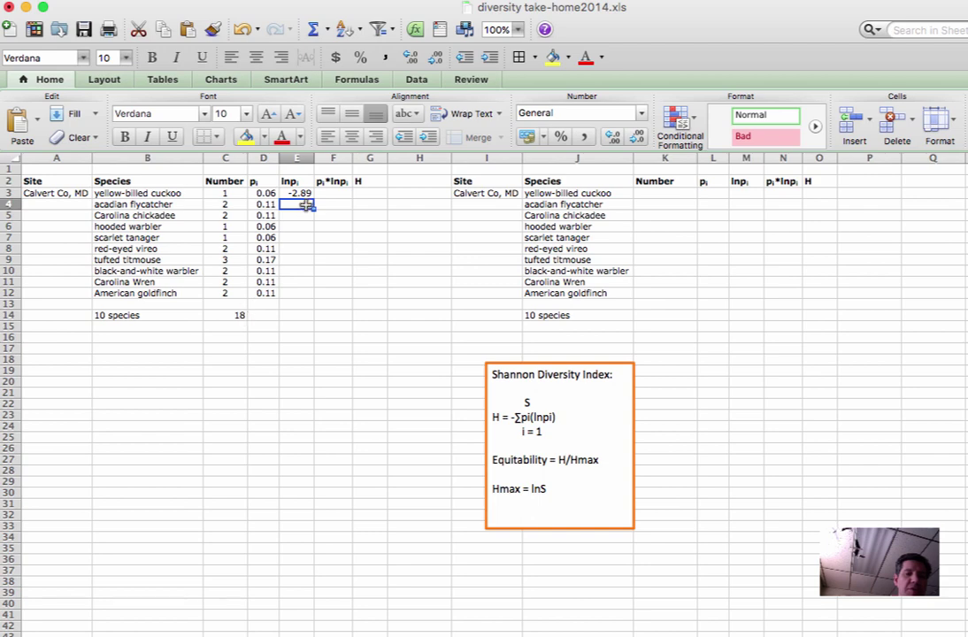
left_click(300, 193)
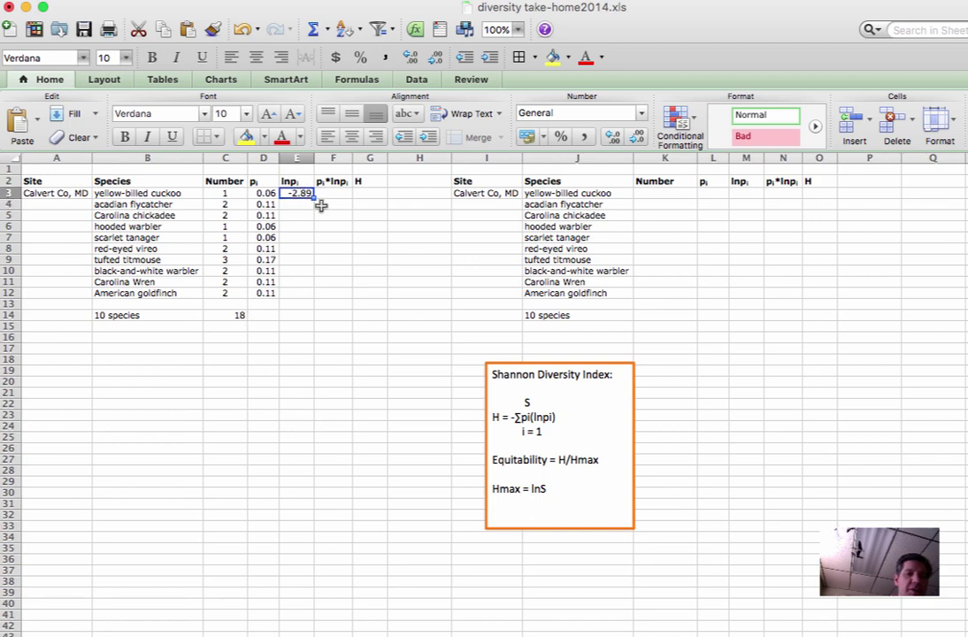
left_click_drag(313, 198, 309, 297)
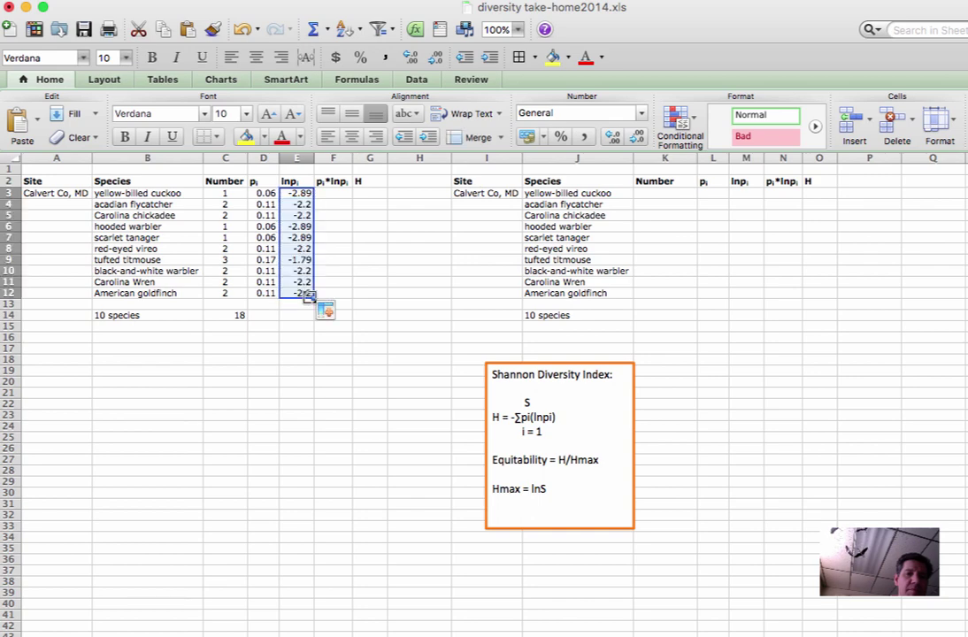
Multiply each proportion by its natural log with =(D3*E3) in F3 and fill the formula down to F12
left_click(329, 196)
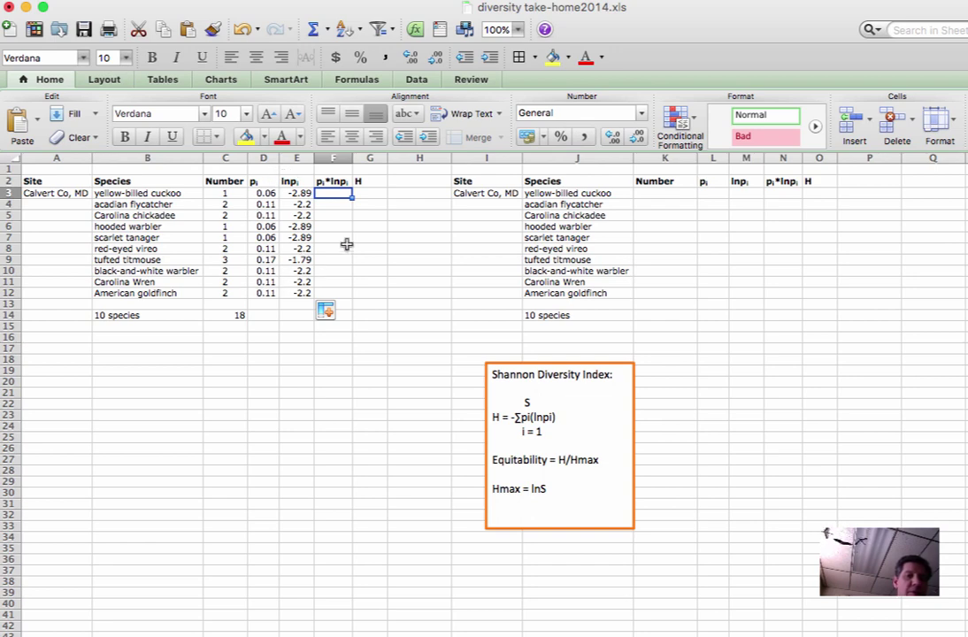
type("=(")
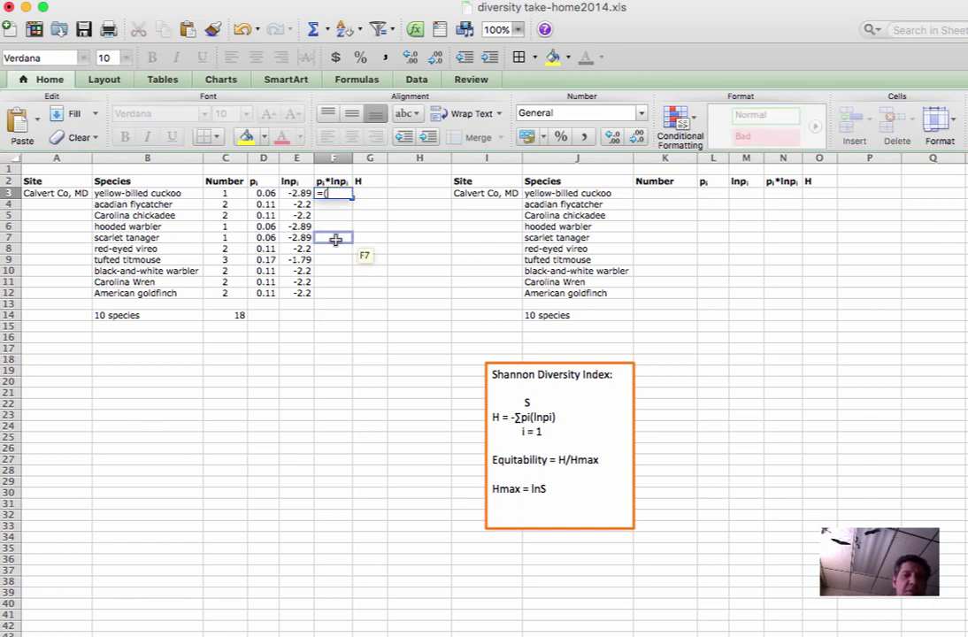
left_click(261, 194)
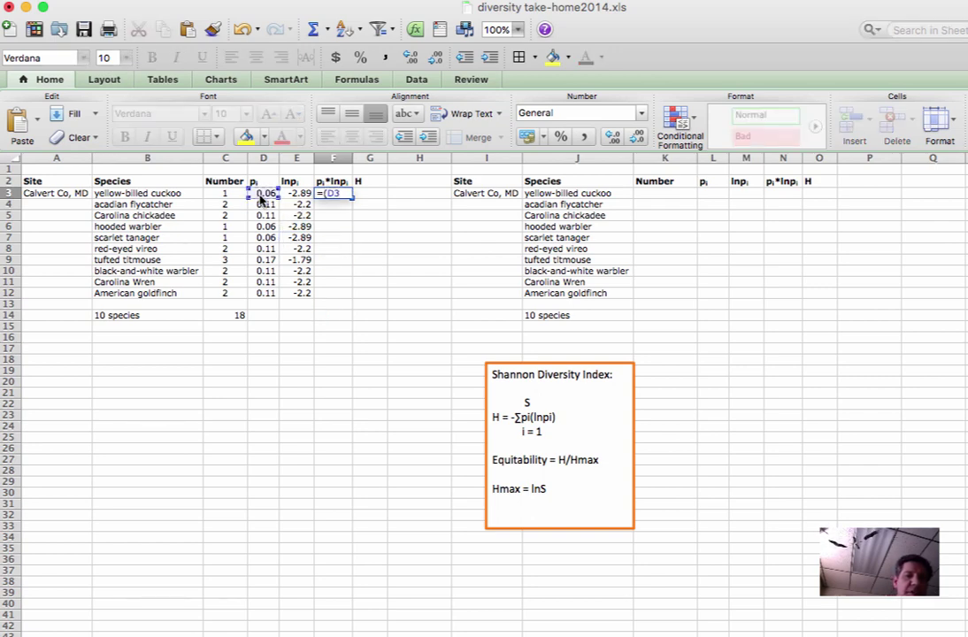
type("*")
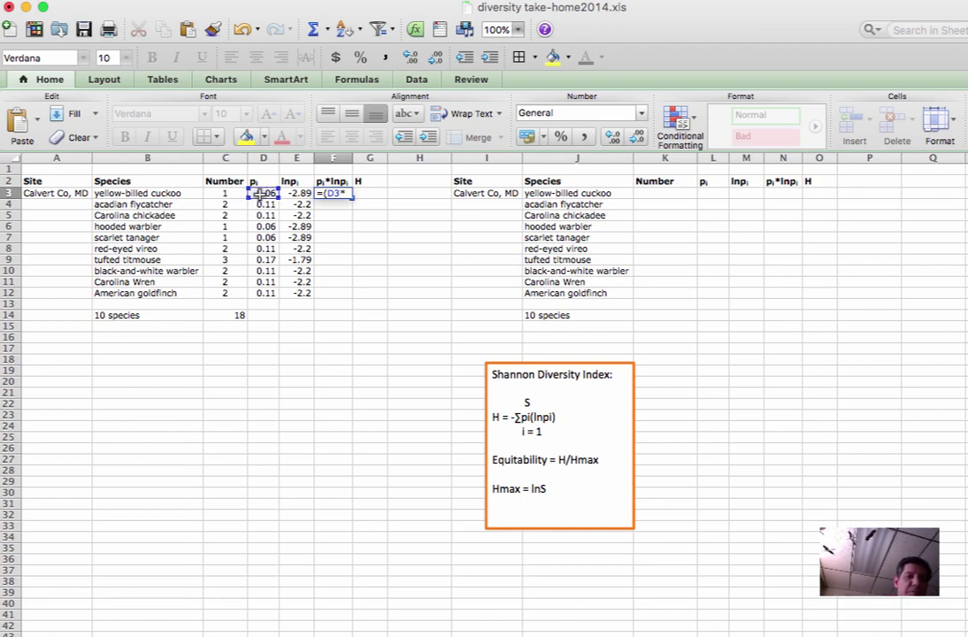
left_click(294, 193)
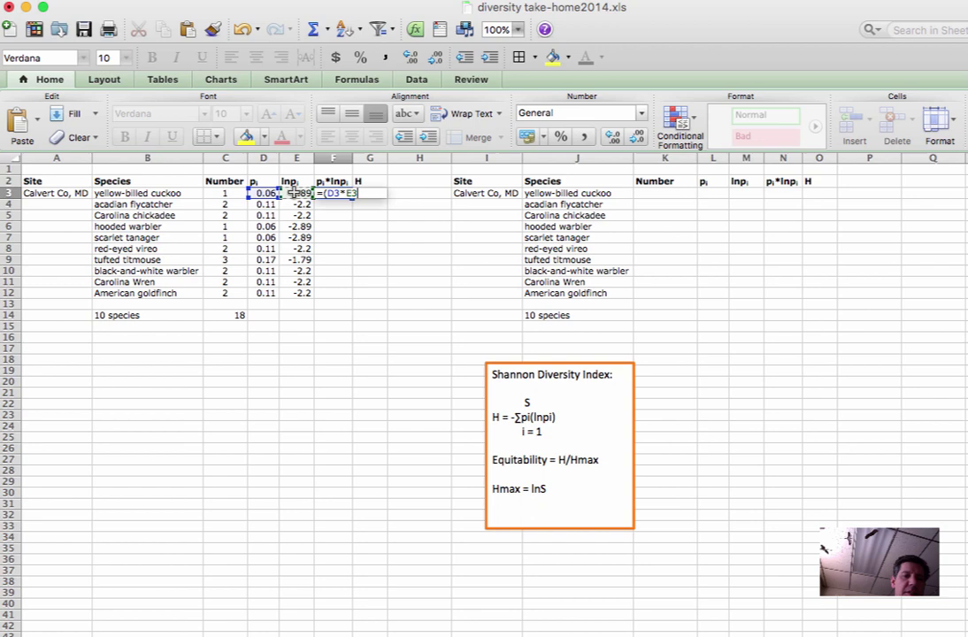
type(")")
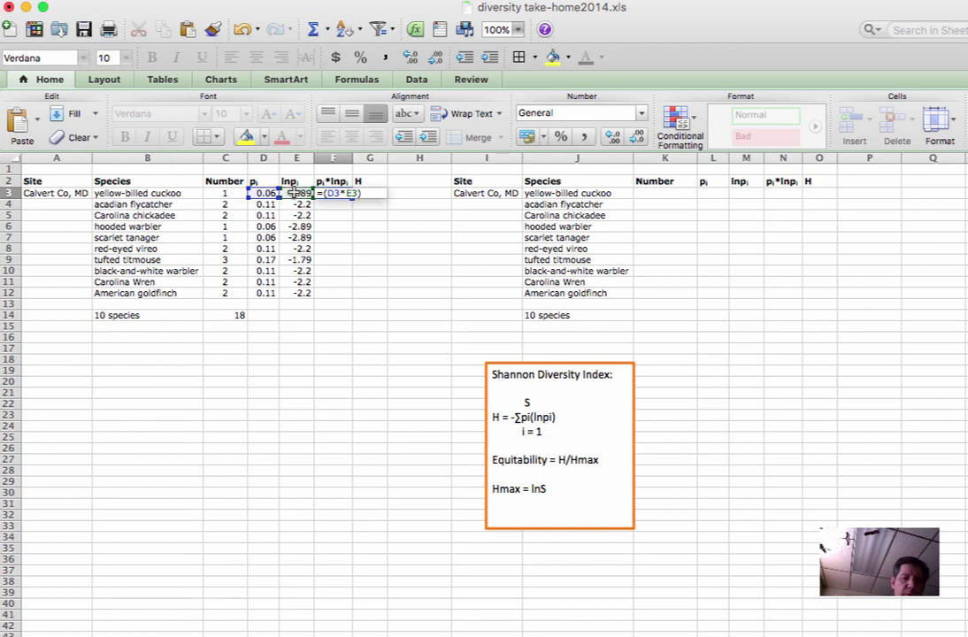
key("Return")
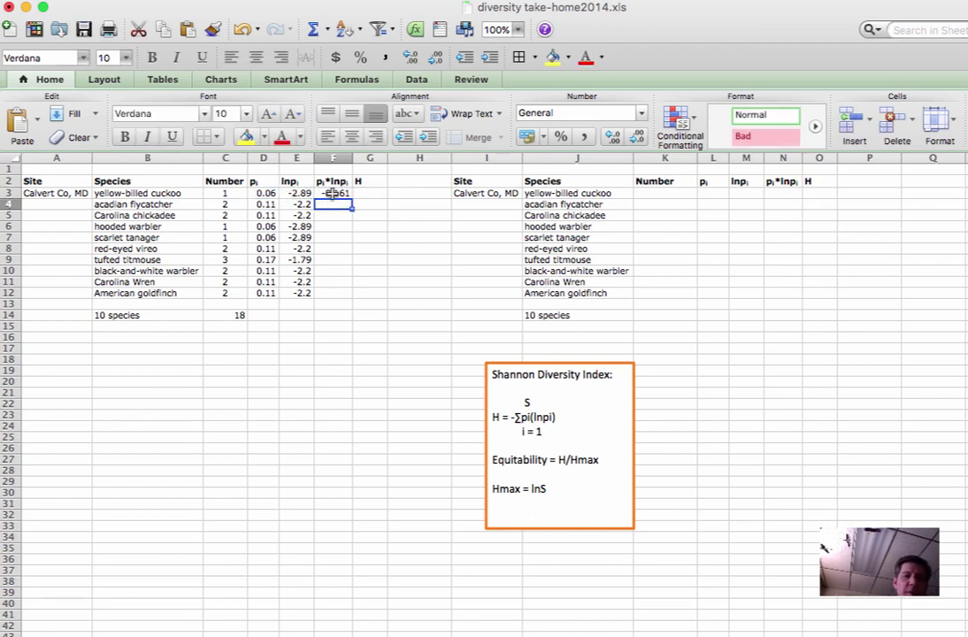
left_click(331, 193)
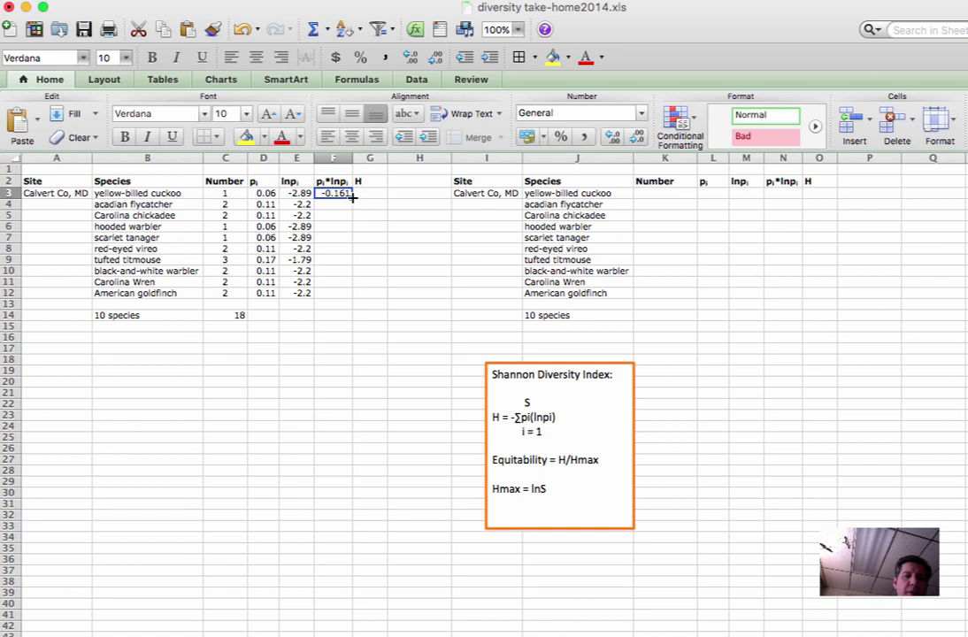
left_click_drag(351, 198, 354, 297)
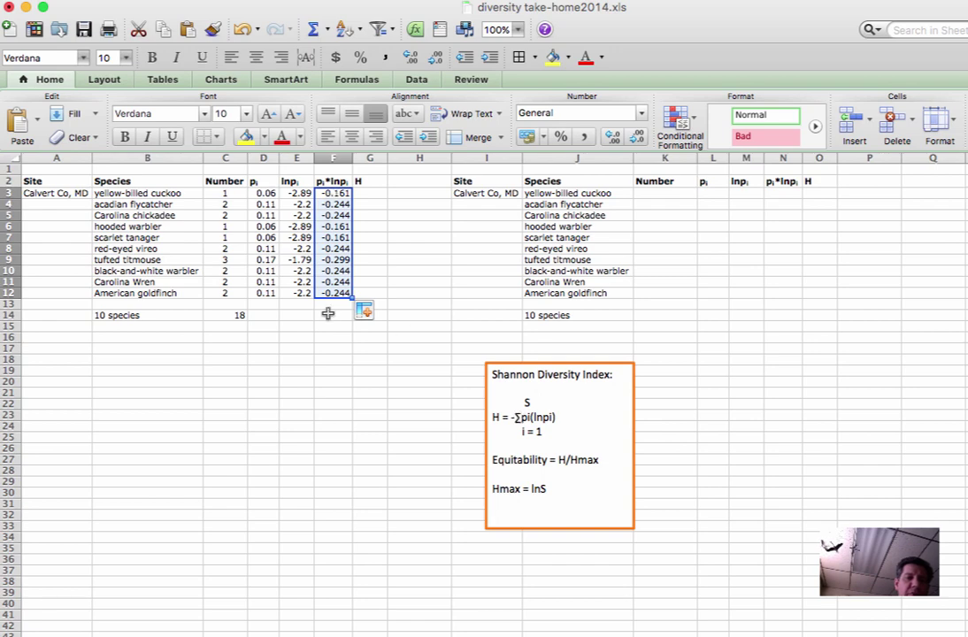
Sum the pi*lnpi products F3:F12 with a SUM formula in G3 under the H heading
left_click(365, 192)
type("=")
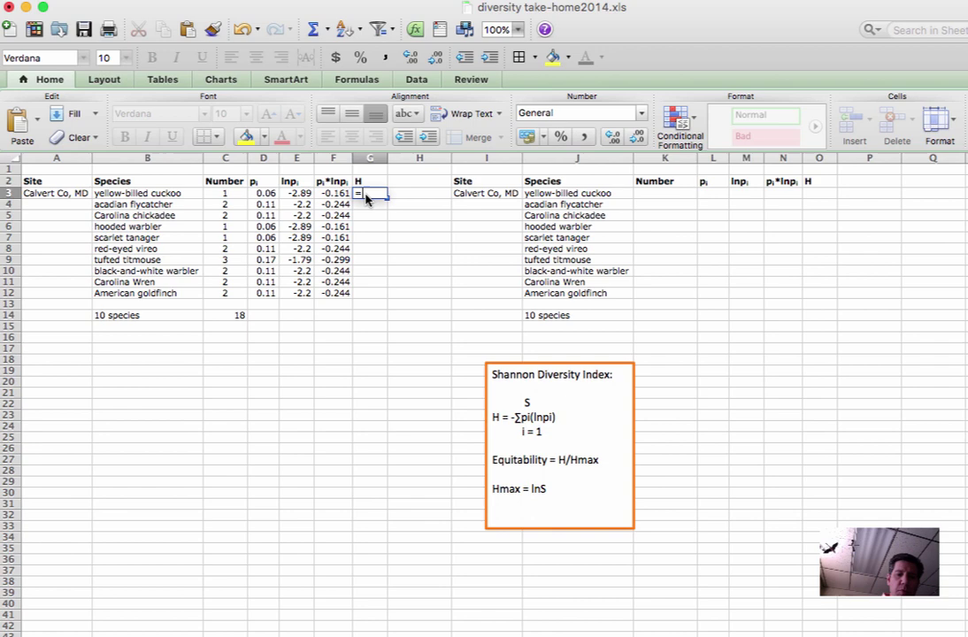
type("SUM(")
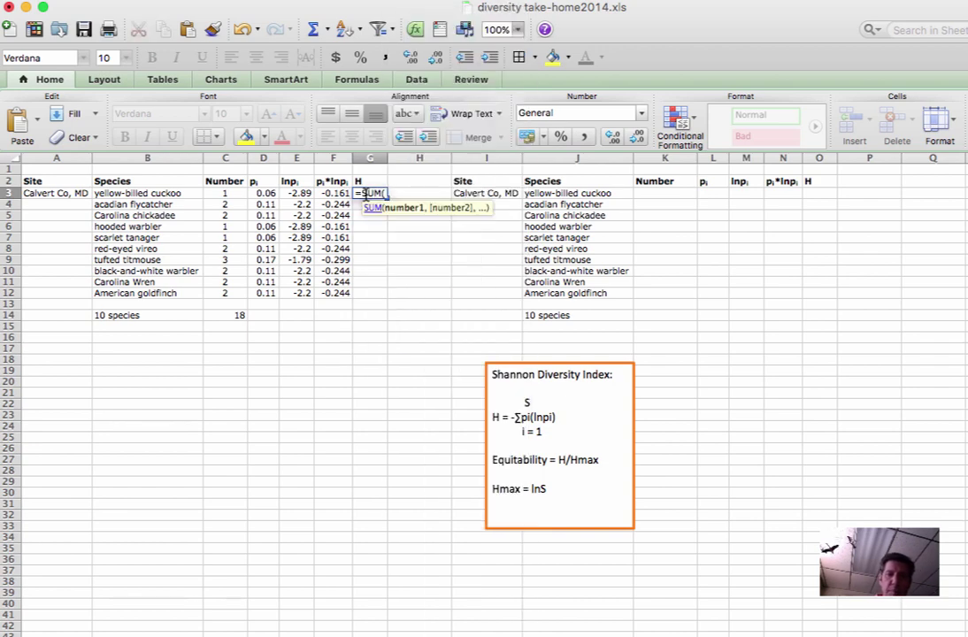
left_click_drag(331, 192, 333, 295)
key("Return")
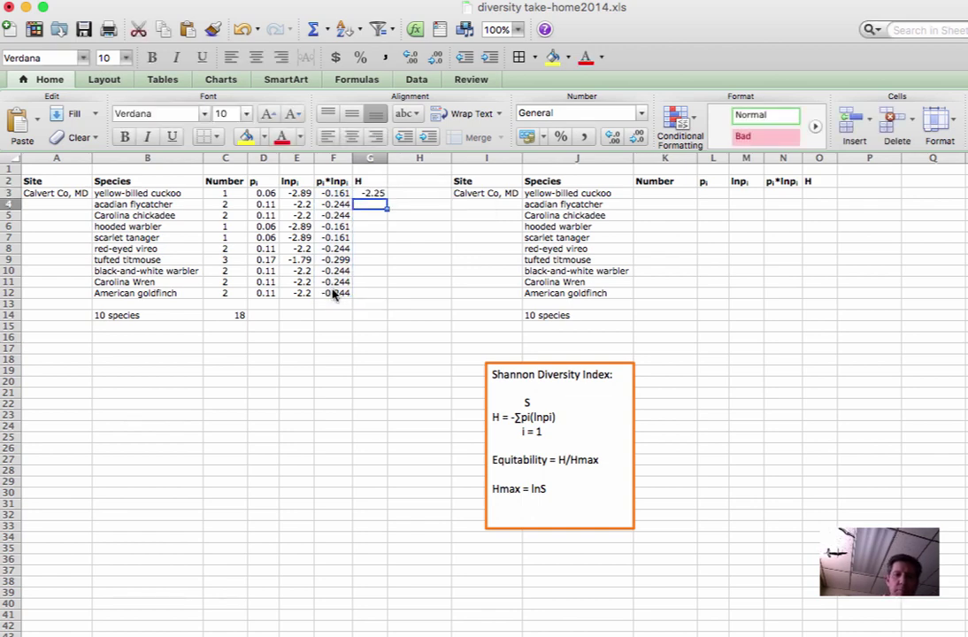
Enter the positive Shannon index value 2.25 in cell G5
left_click(372, 215)
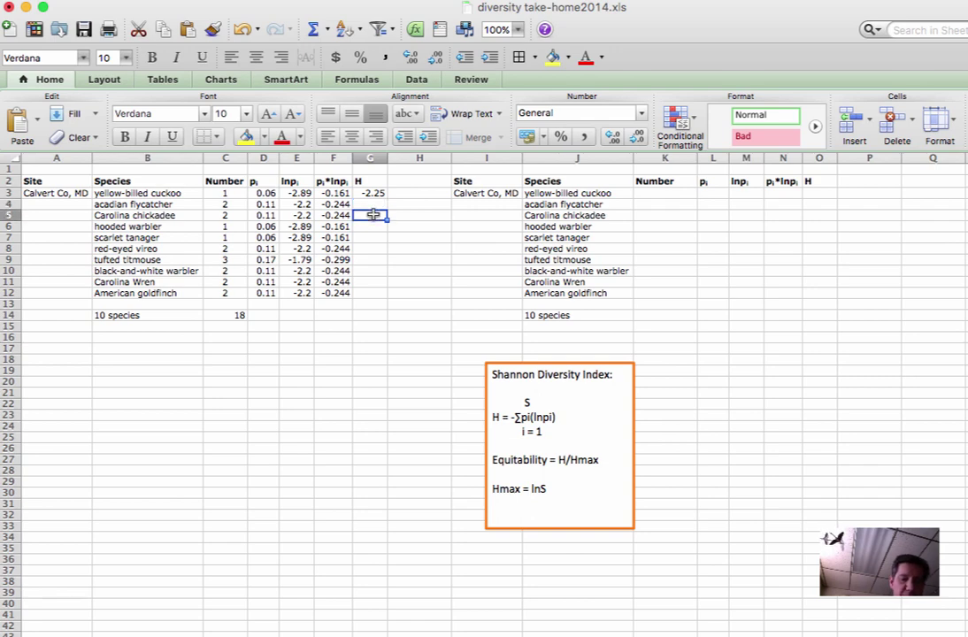
type("2.")
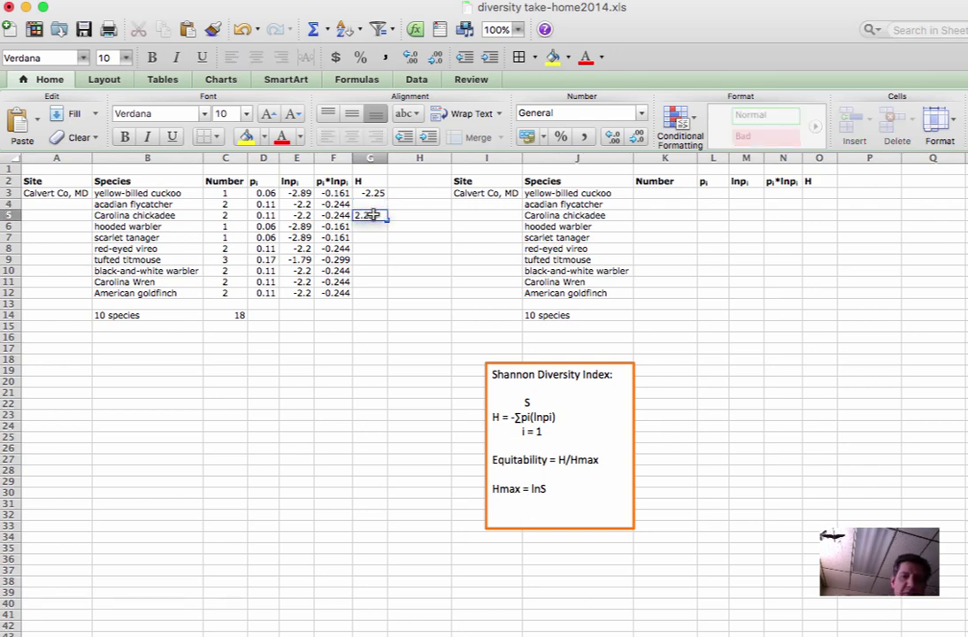
type("25")
key("Return")
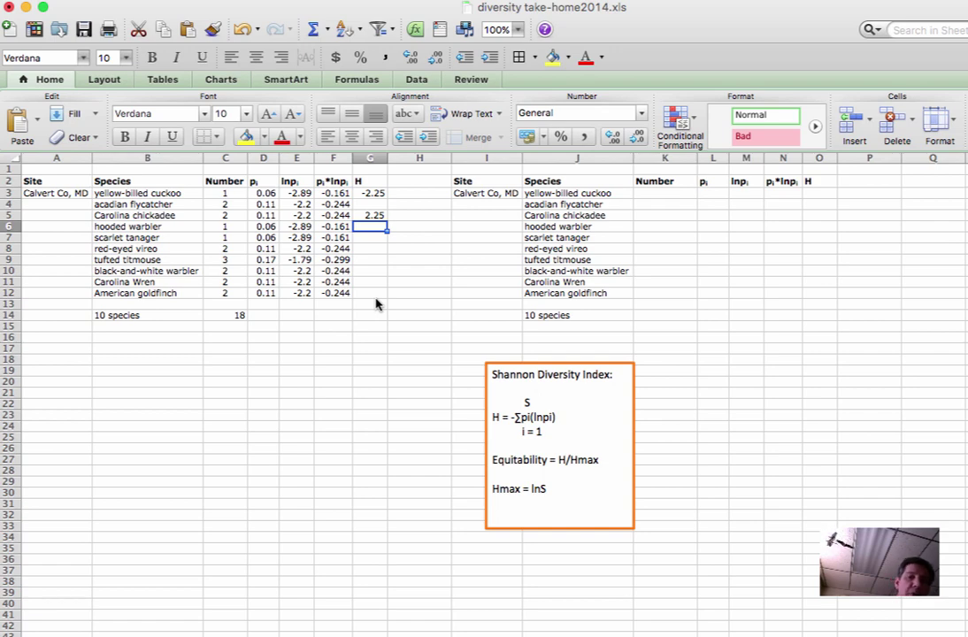
Enter a count of 1 for each of the ten species in K3:K12 and the total 10 in K14
left_click(656, 193)
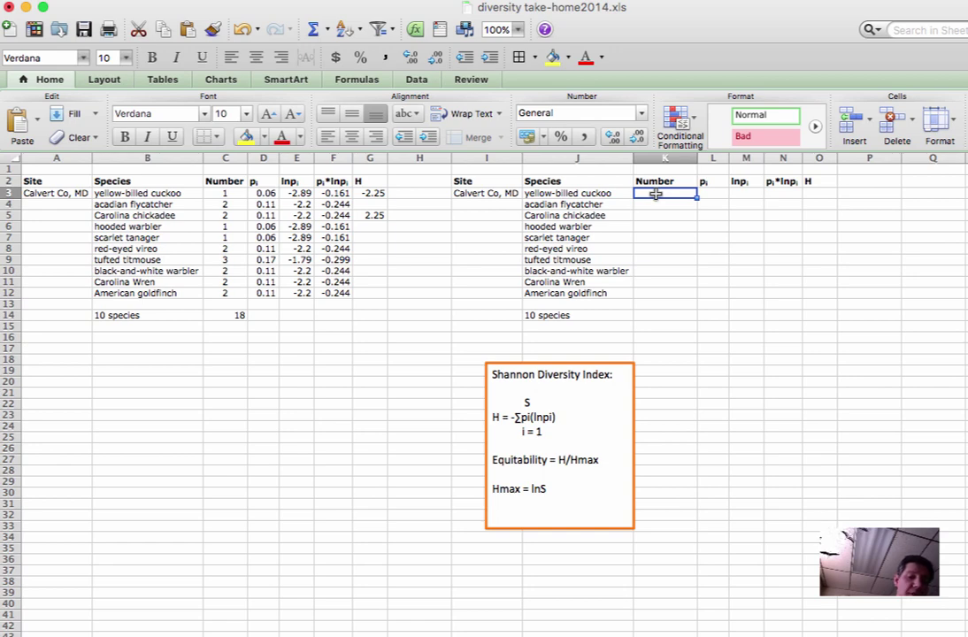
type("1")
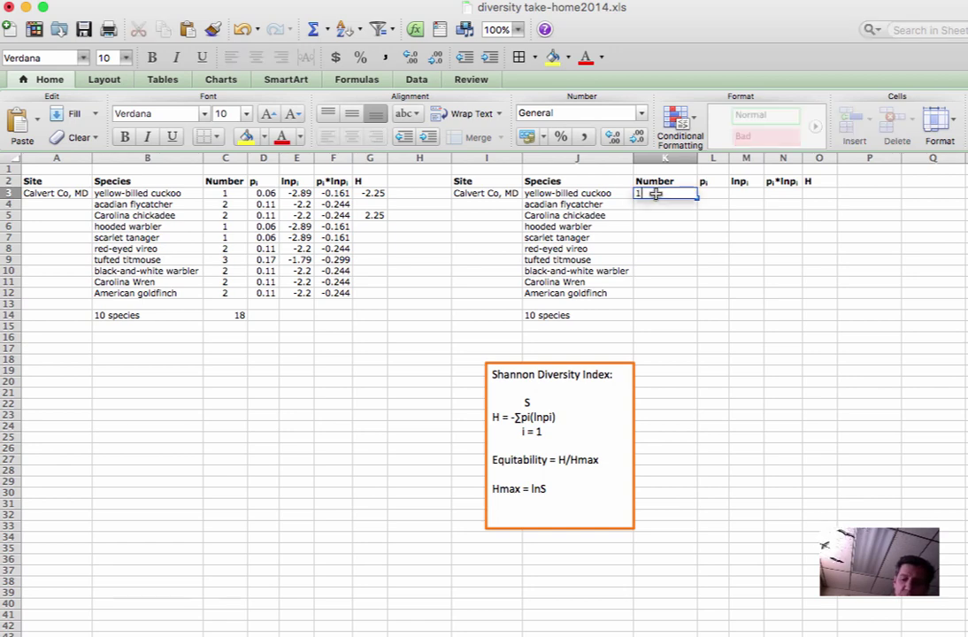
key("Return")
type("1")
key("Return")
type("1")
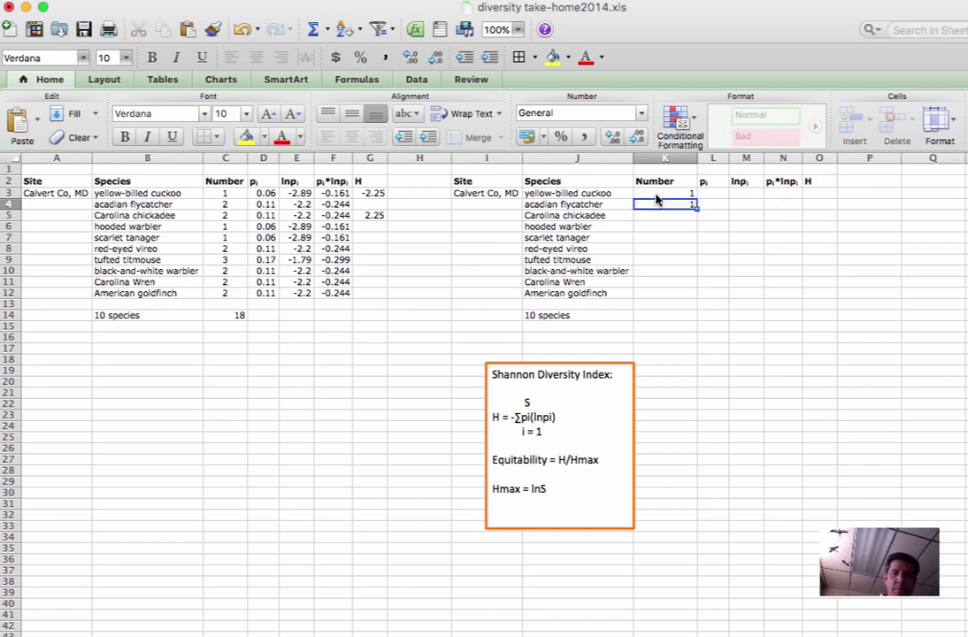
key("Return")
type("1")
key("Return")
type("1")
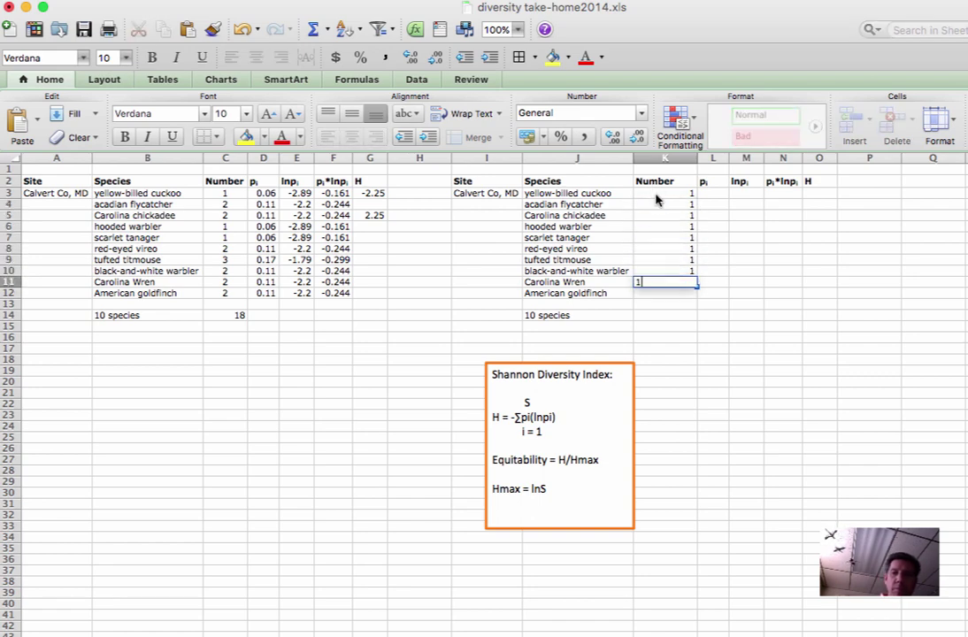
type(" 1 1 1 1 1")
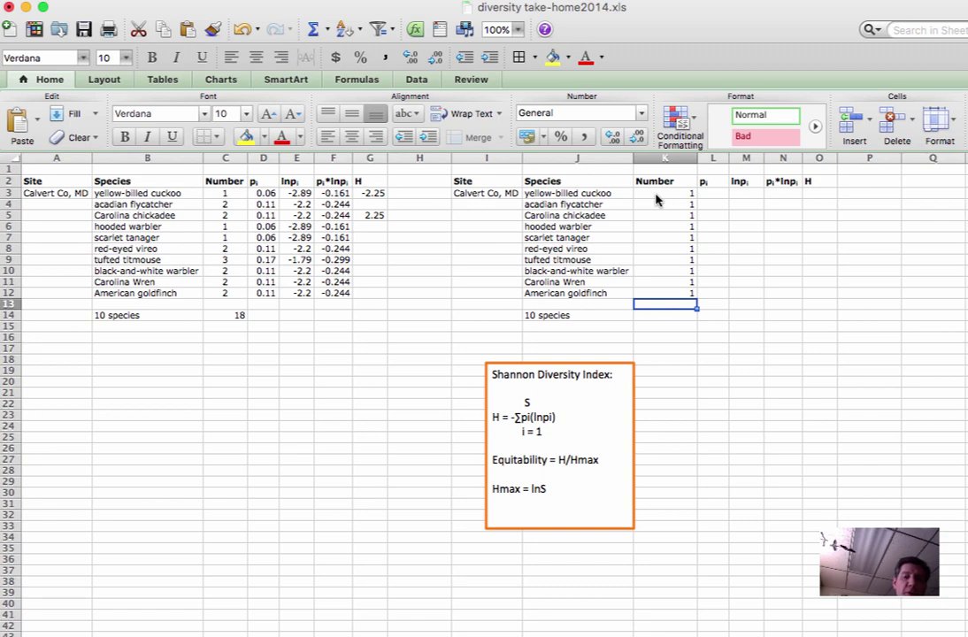
key("Return")
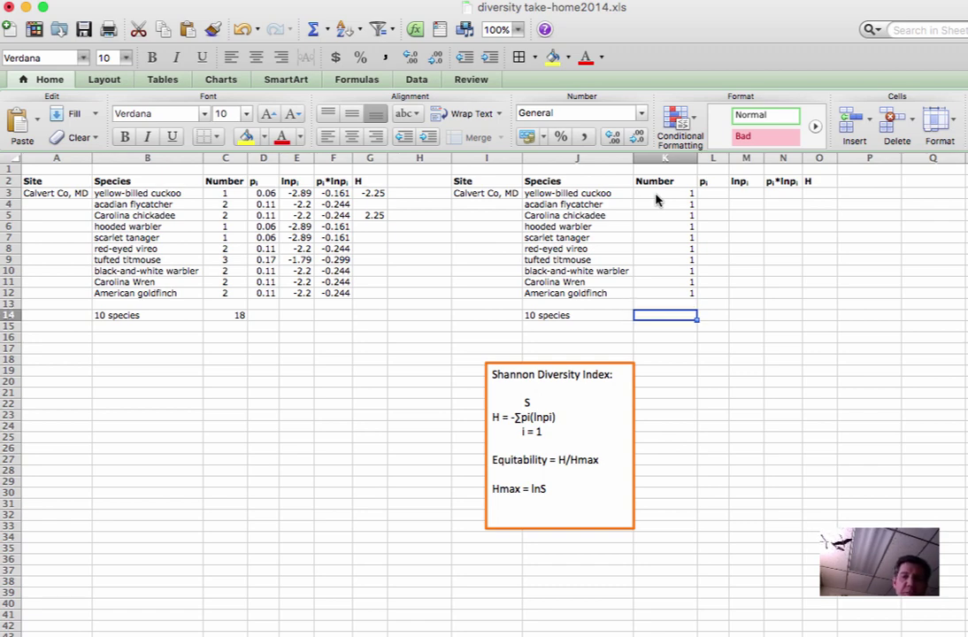
type("10")
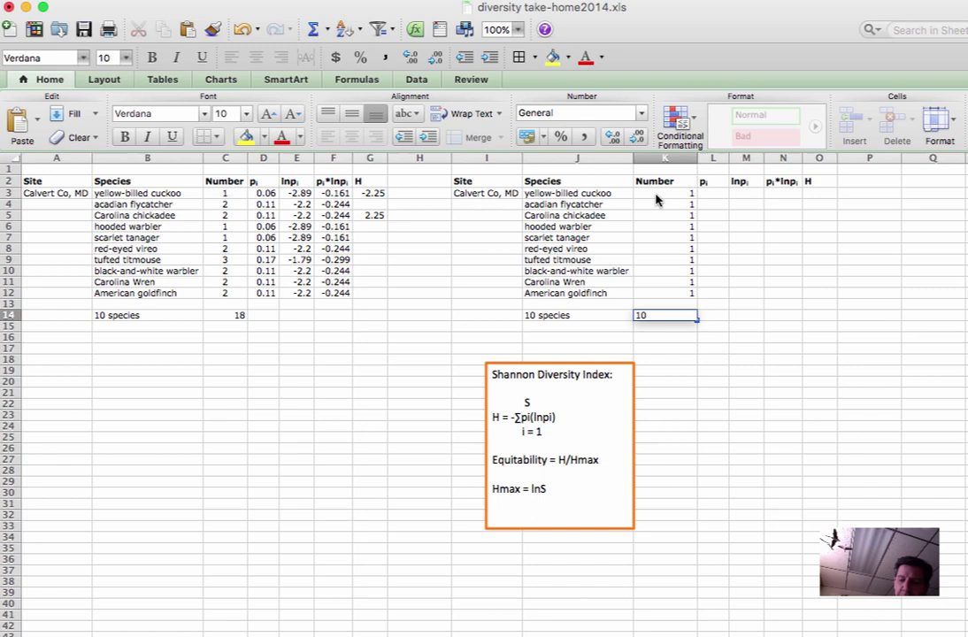
key("Tab")
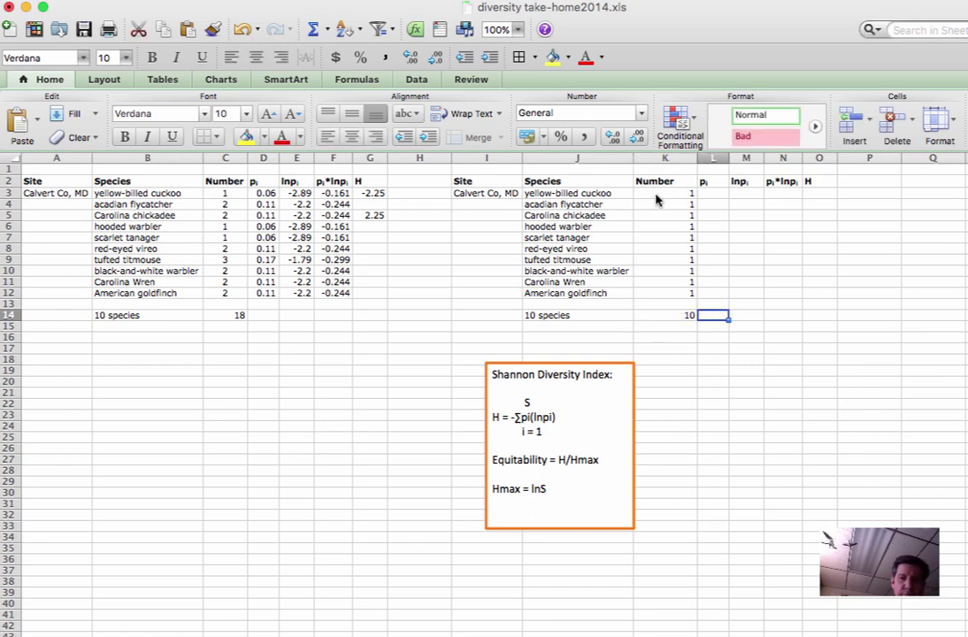
Calculate each species' proportion in the second table with =(K3/10) in L3 and fill the formula down to L12
left_click(709, 192)
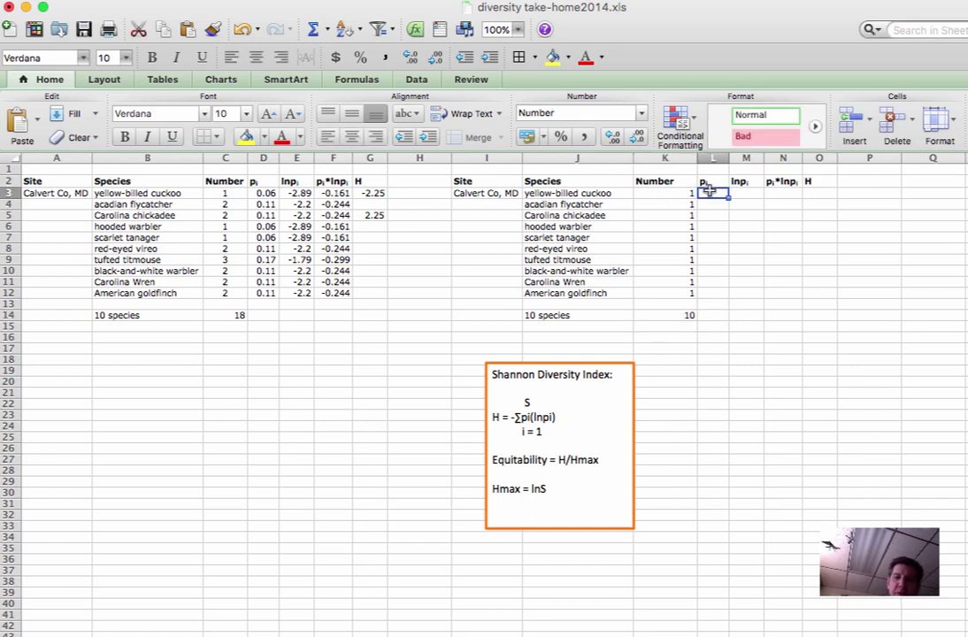
type("=(")
left_click(682, 195)
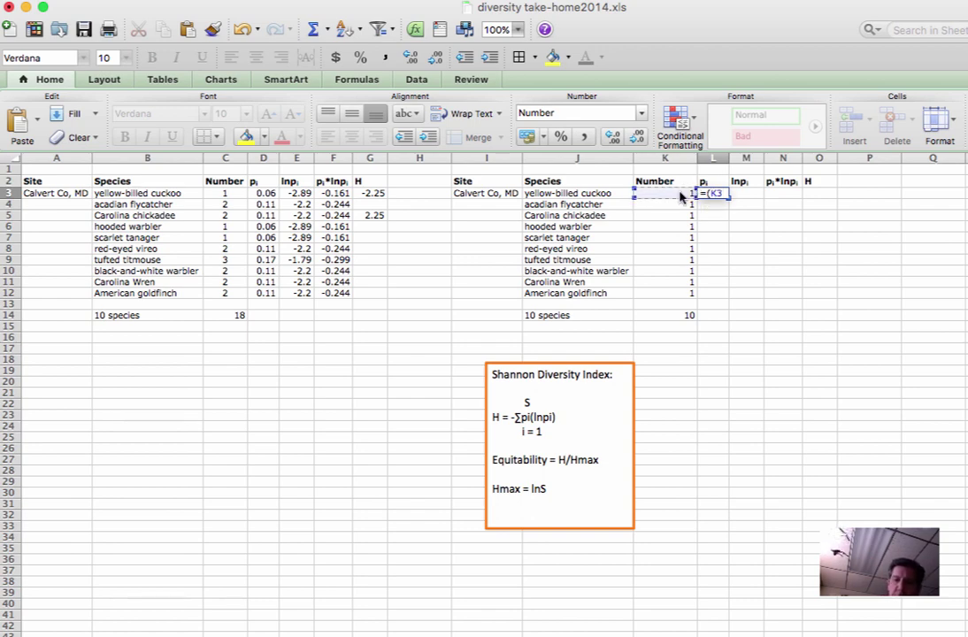
type("/1")
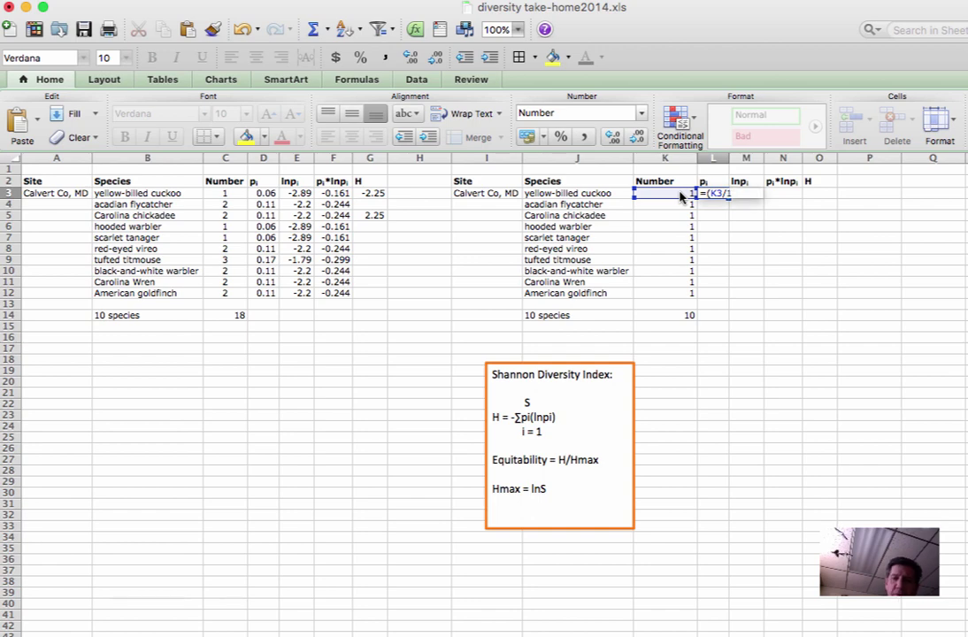
type("0)")
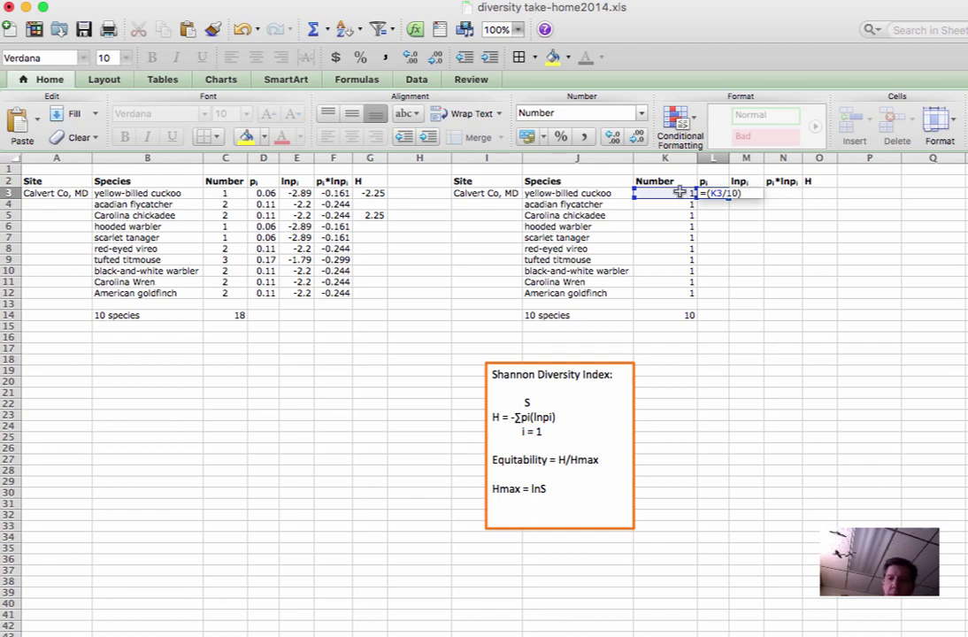
key("Return")
left_click(719, 194)
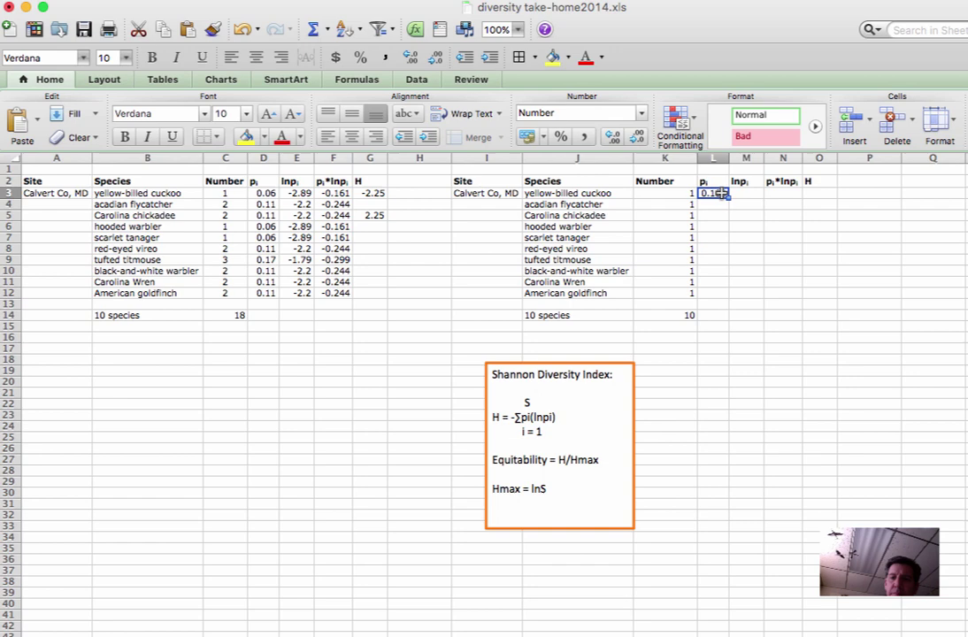
left_click_drag(728, 198, 733, 306)
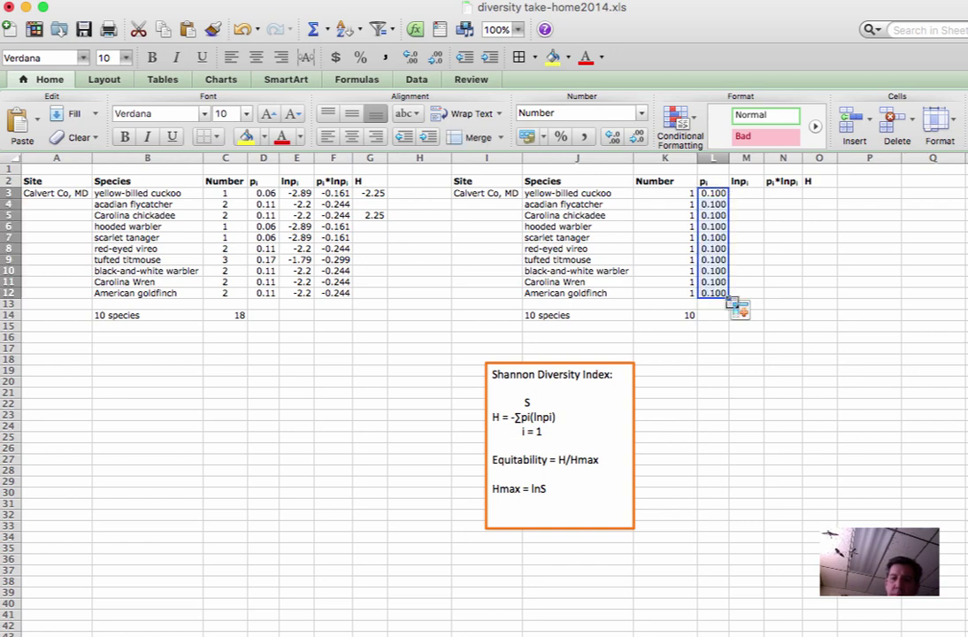
Calculate the natural log of the second table's proportions with =LN(L3) in M3 and fill it down to M12
left_click(745, 195)
type("=LN(")
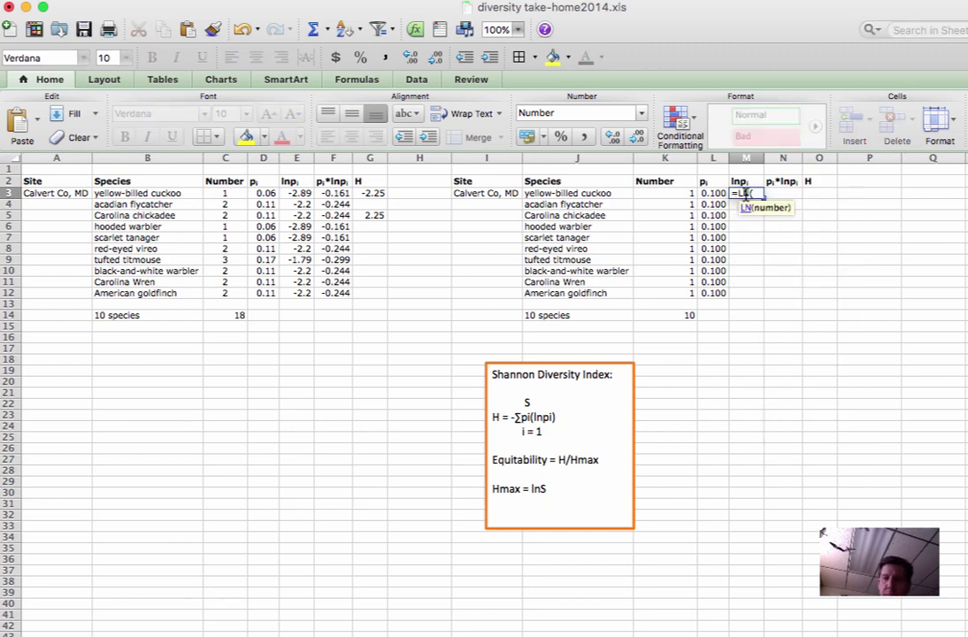
left_click(713, 193)
type(")")
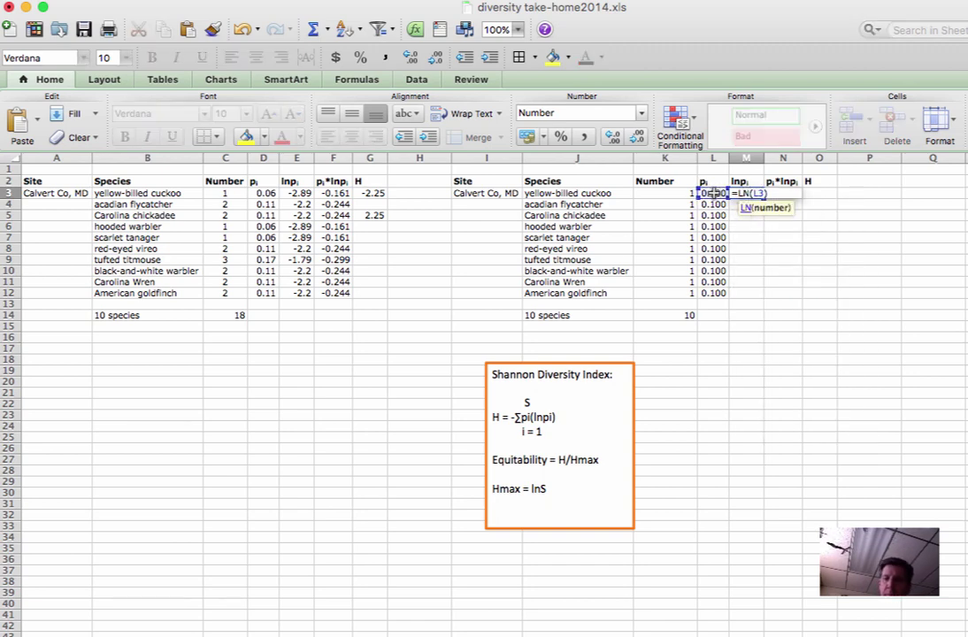
key("Return")
left_click(757, 194)
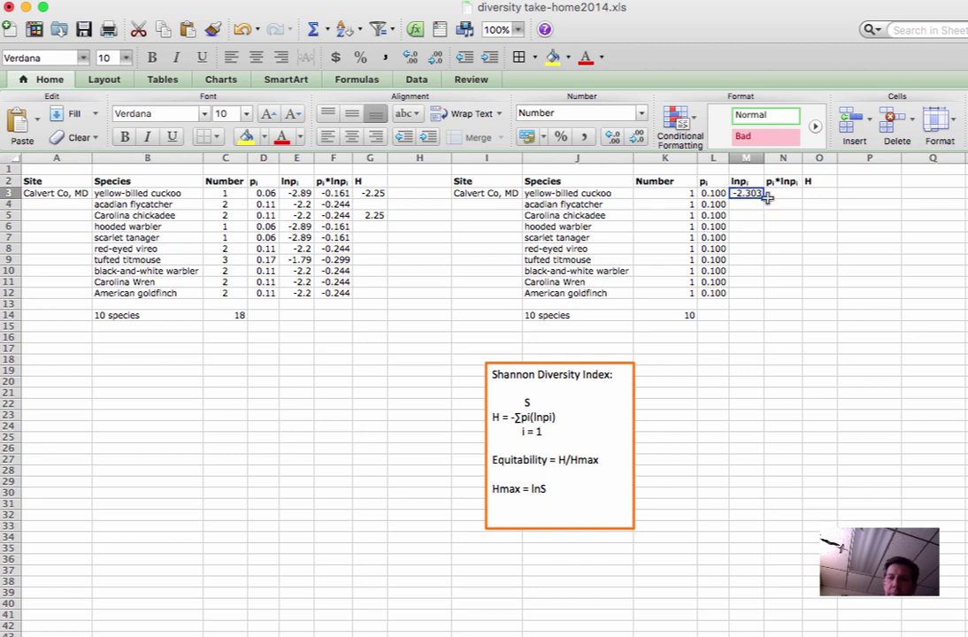
left_click_drag(766, 198, 766, 299)
Multiply each proportion by its natural log with =(L3*M3) in N3 and fill the formula down to N12
left_click(790, 192)
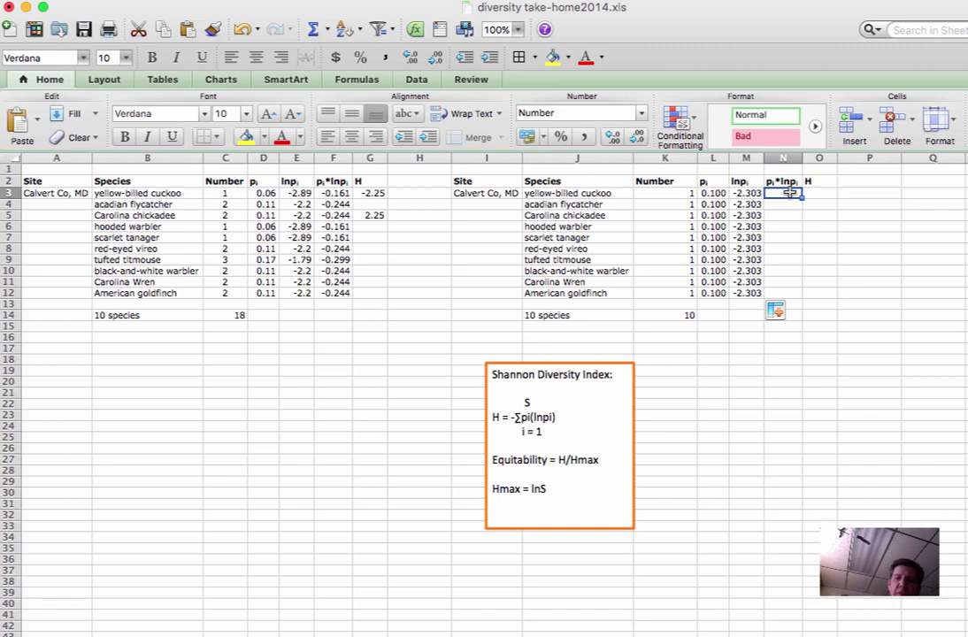
type("=(")
left_click(711, 192)
type("*")
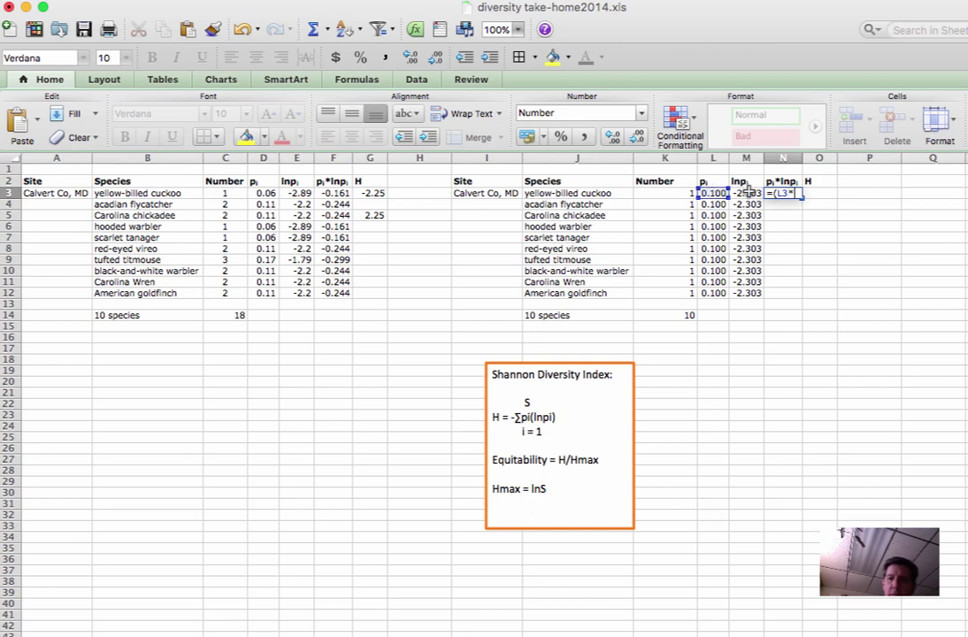
left_click(748, 192)
type(")")
key("Return")
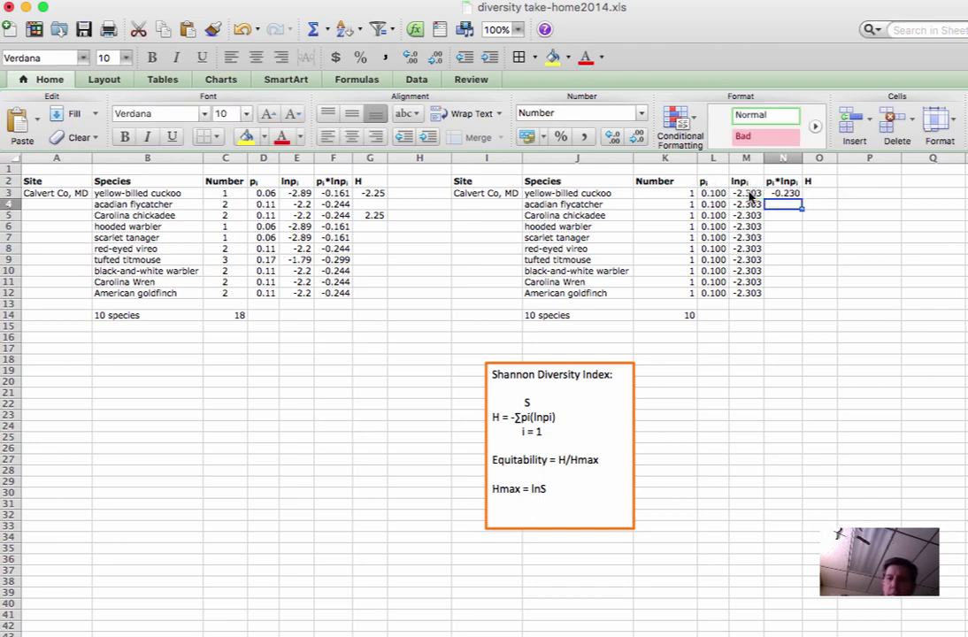
left_click(785, 192)
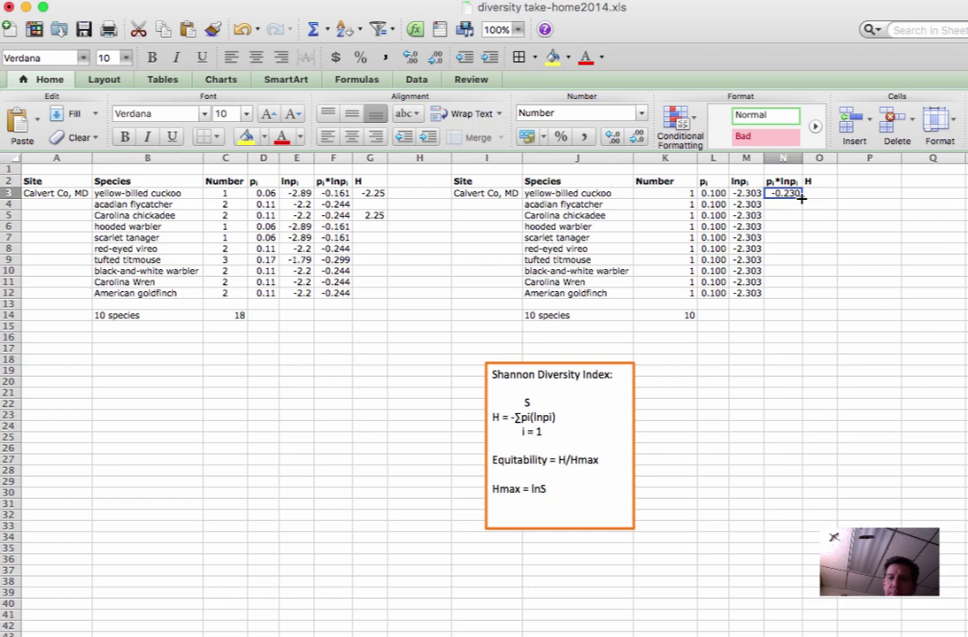
left_click_drag(803, 197, 797, 300)
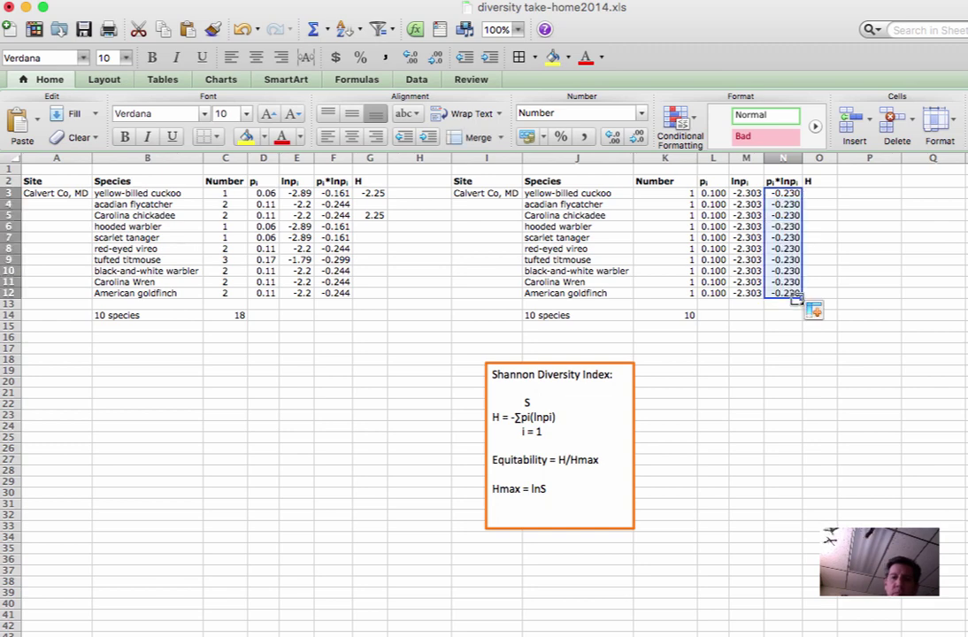
Calculate the negated sum of the pi*lnpi products N3:N12 in O3 with a =-SUM formula
left_click(818, 193)
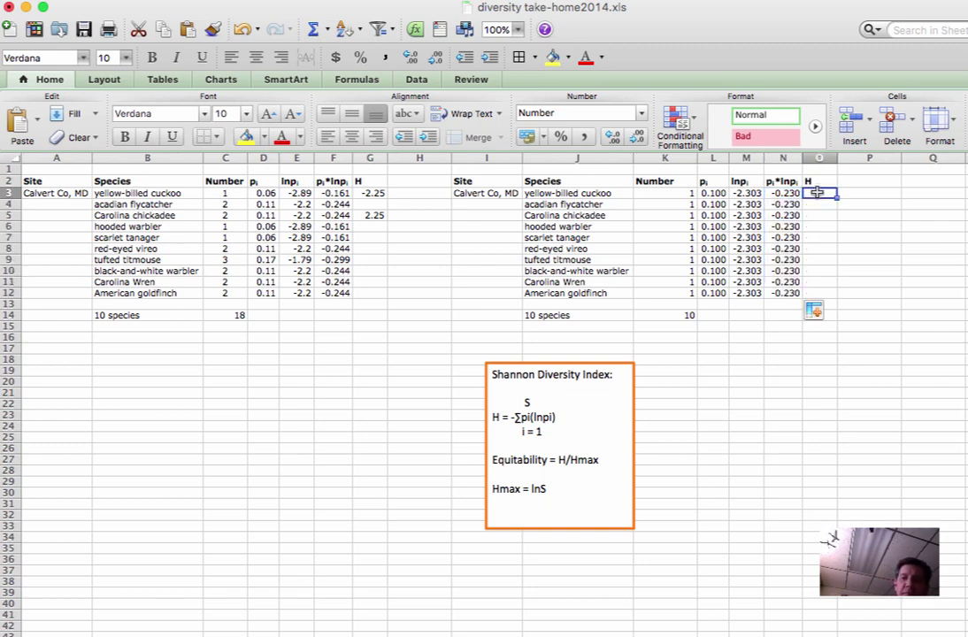
type("=")
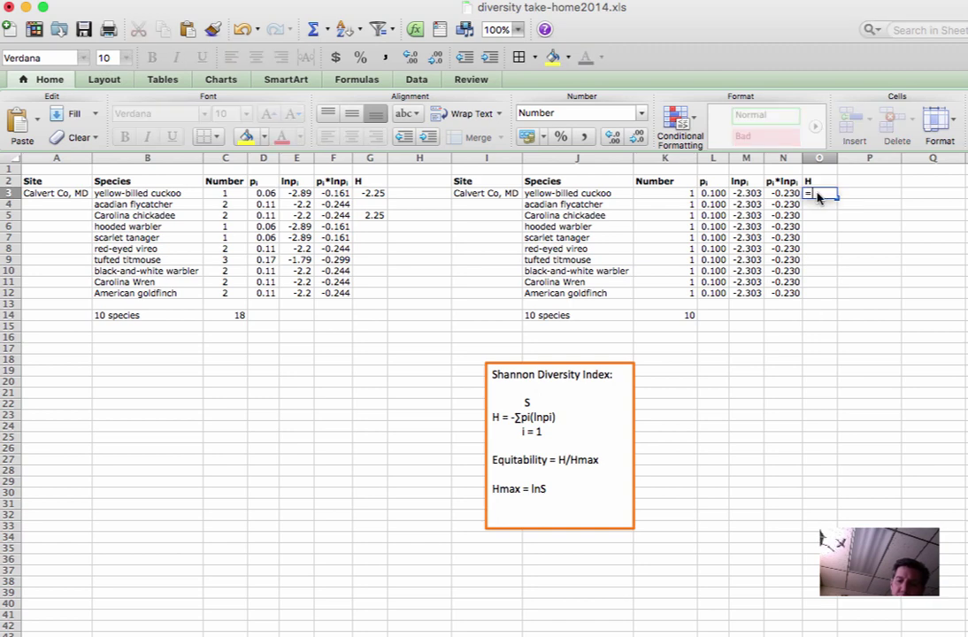
type("-")
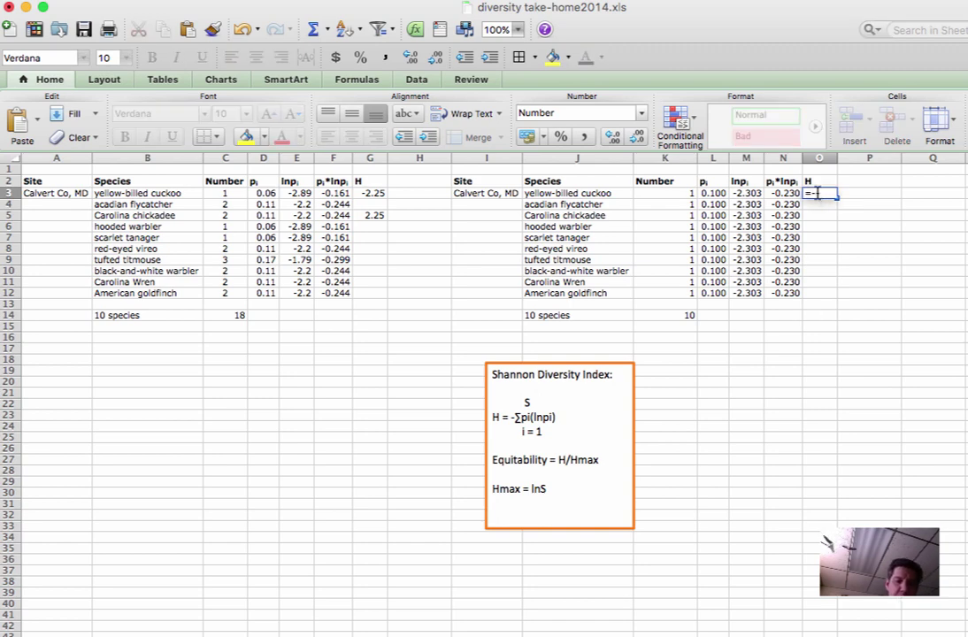
type("SUM(")
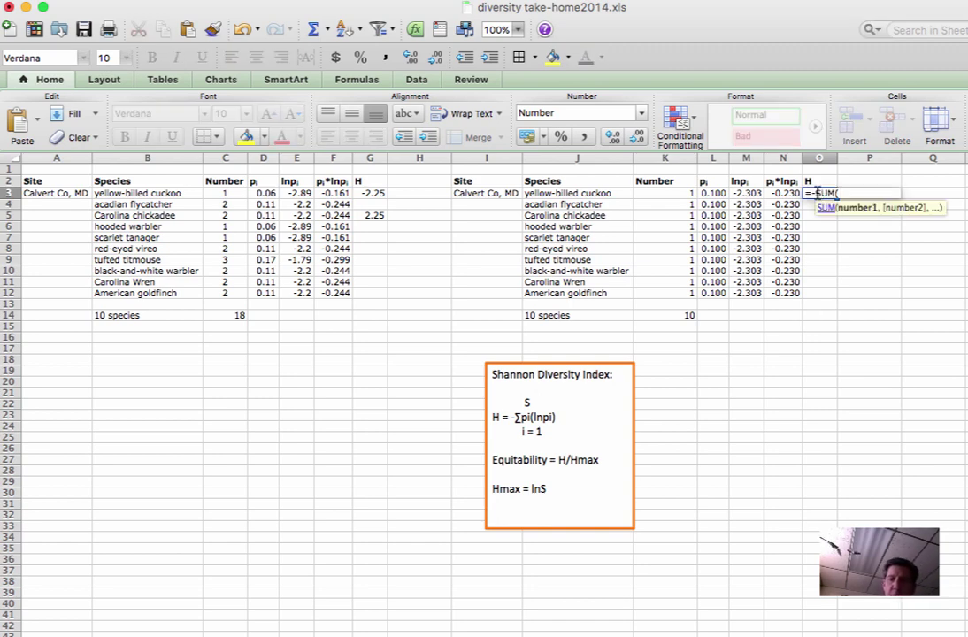
left_click_drag(783, 193, 787, 296)
key("Return")
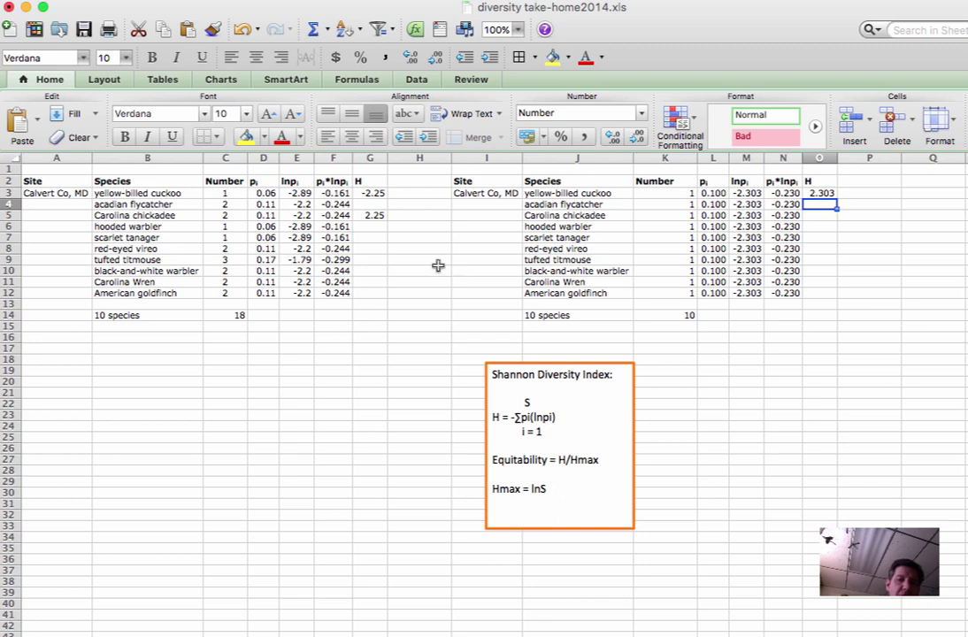
Rename the H heading in O2 of the second table to Hmax
left_click(820, 181)
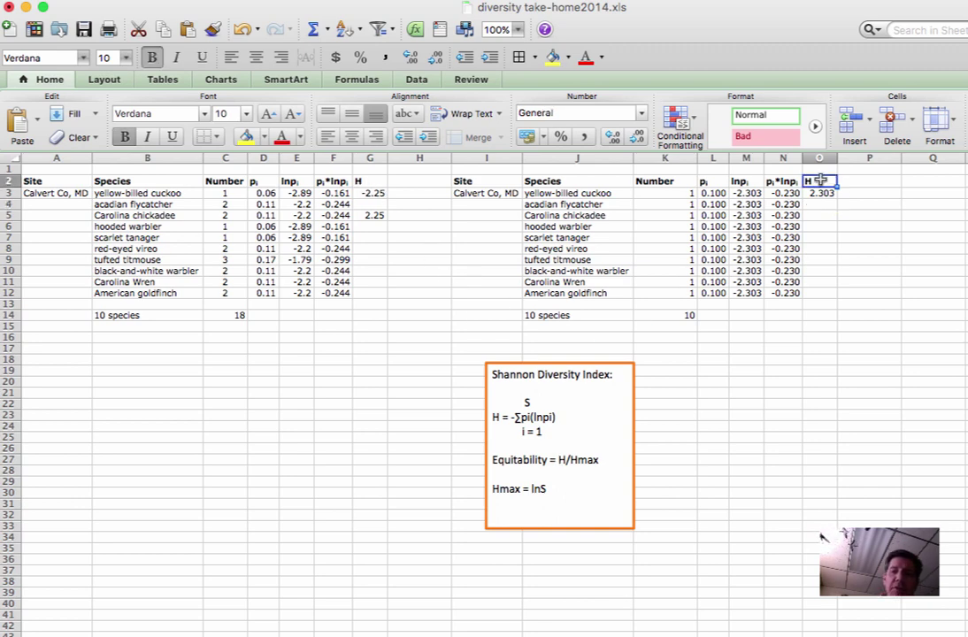
type("max")
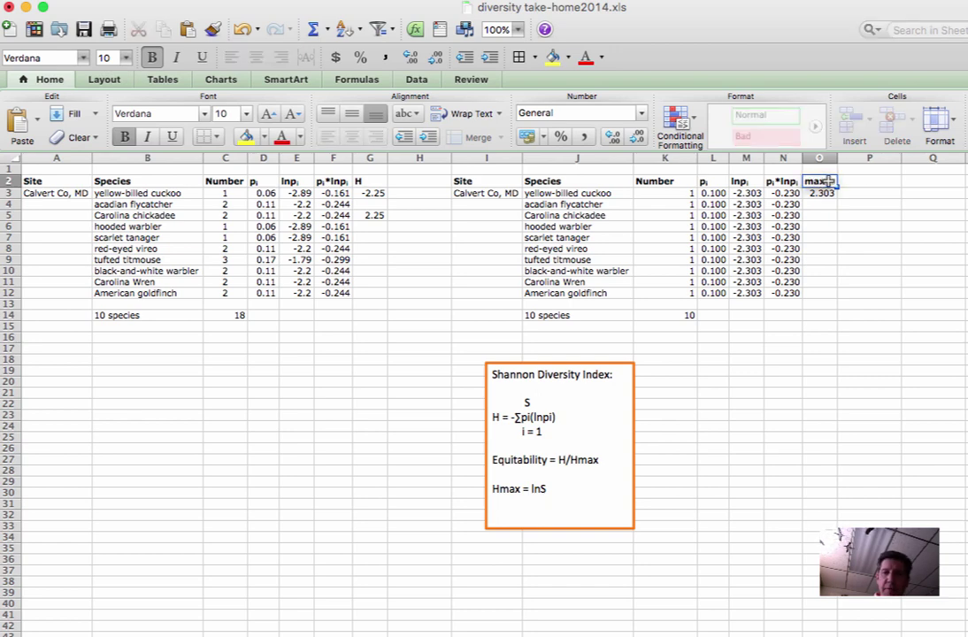
key("BackSpace")
key("BackSpace")
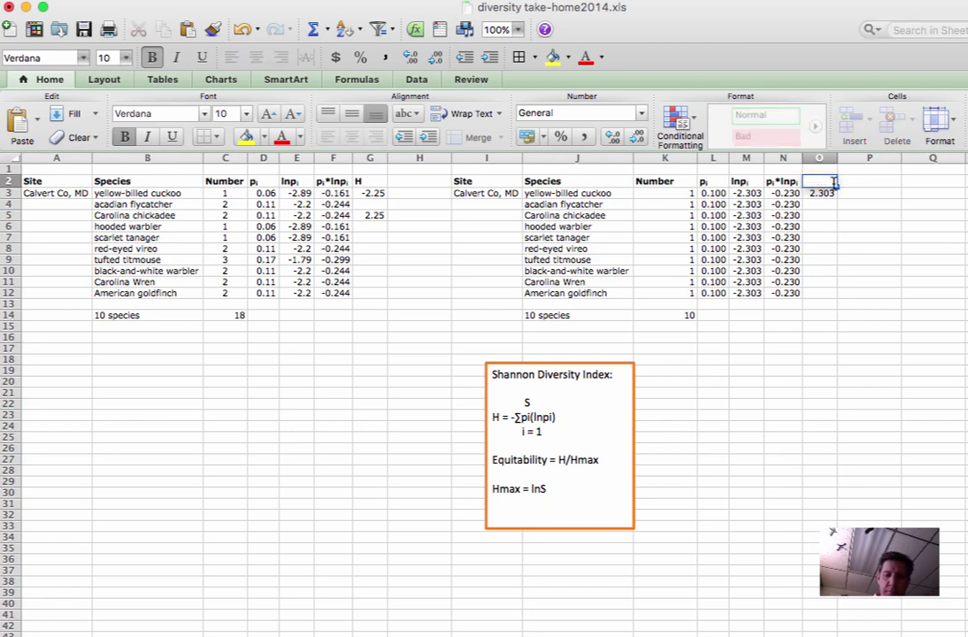
type("Hmax")
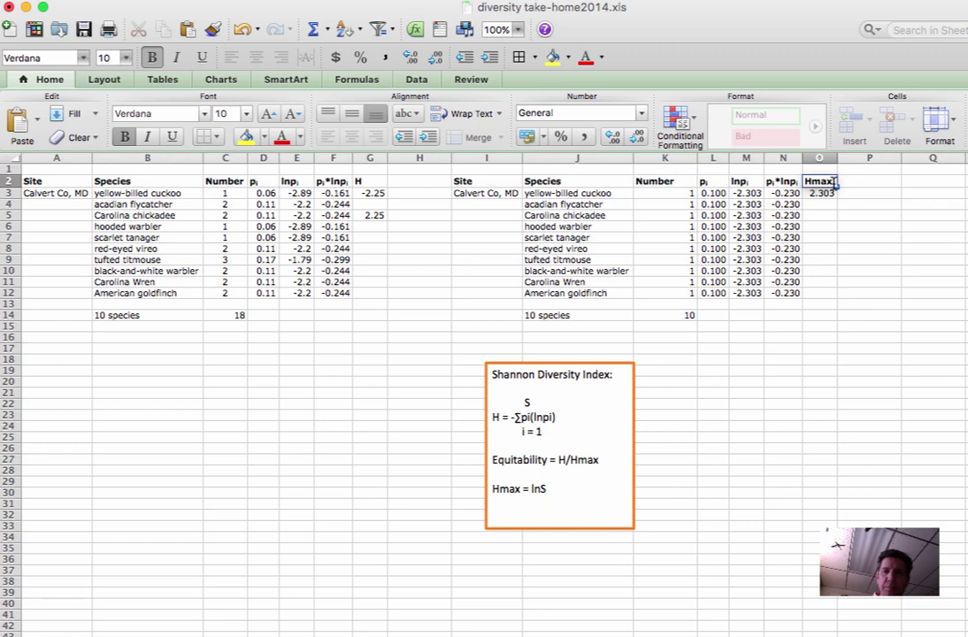
left_click(820, 405)
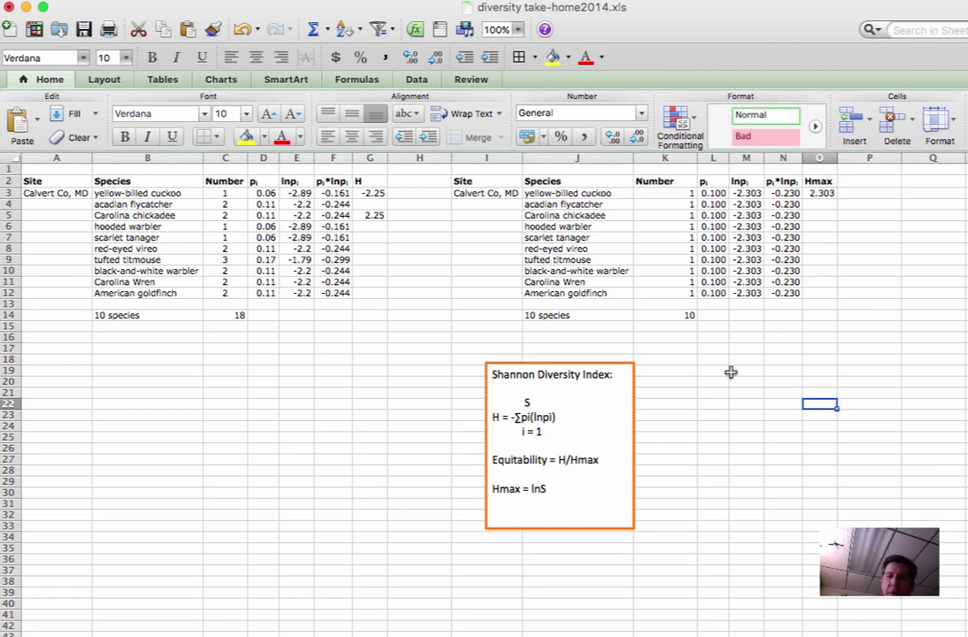
Calculate the equitability H/Hmax in H20 with the formula =(2.25/2.303)
left_click(402, 381)
type("=")
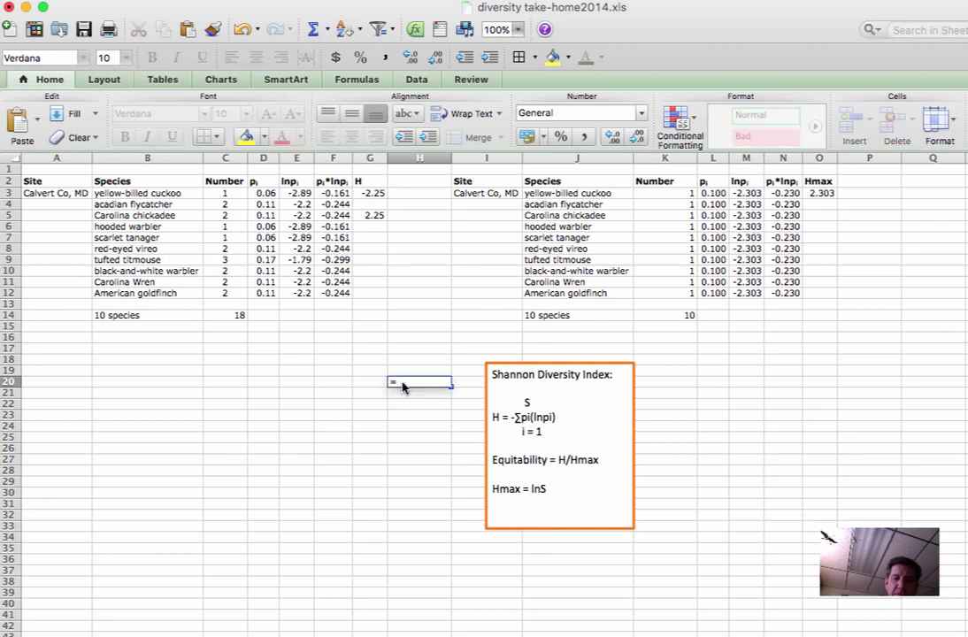
type("(")
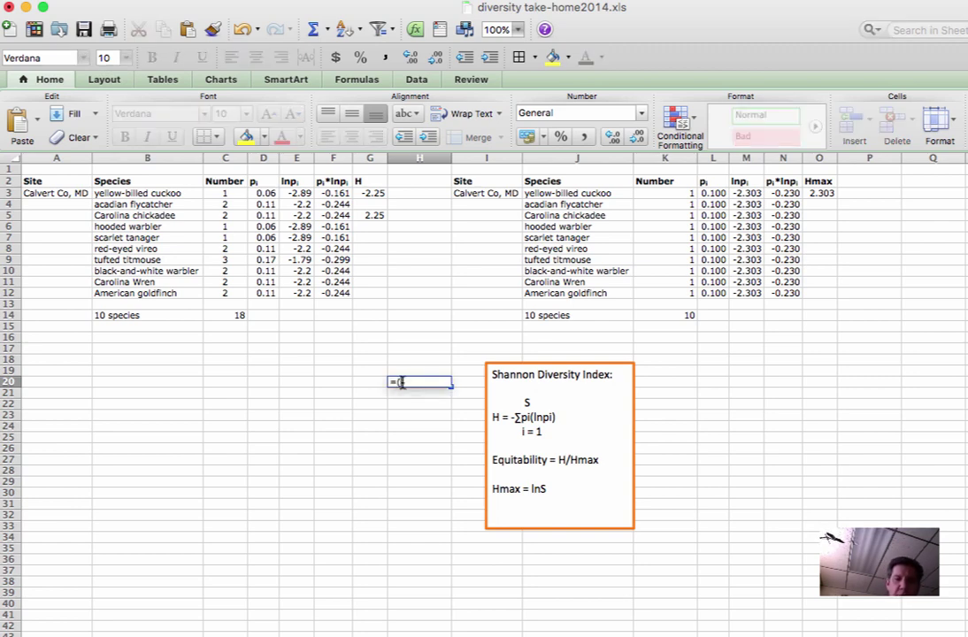
type("2.25")
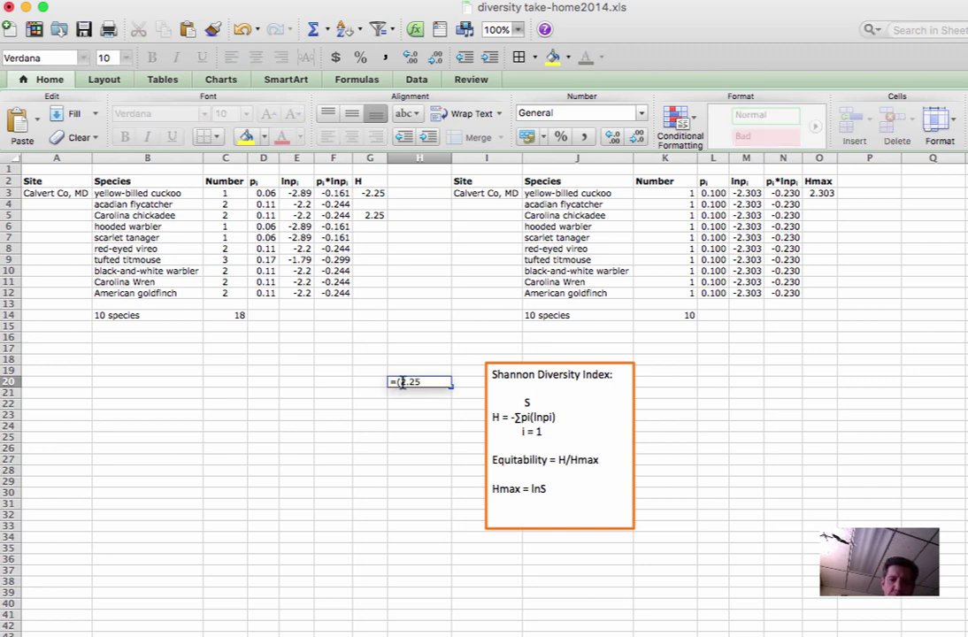
type("/")
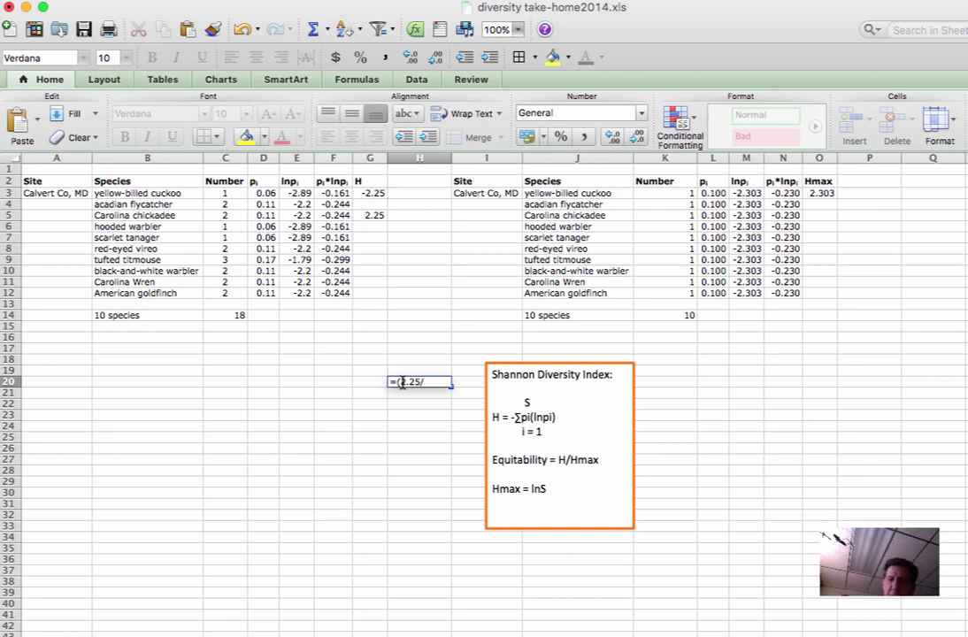
type("2.303")
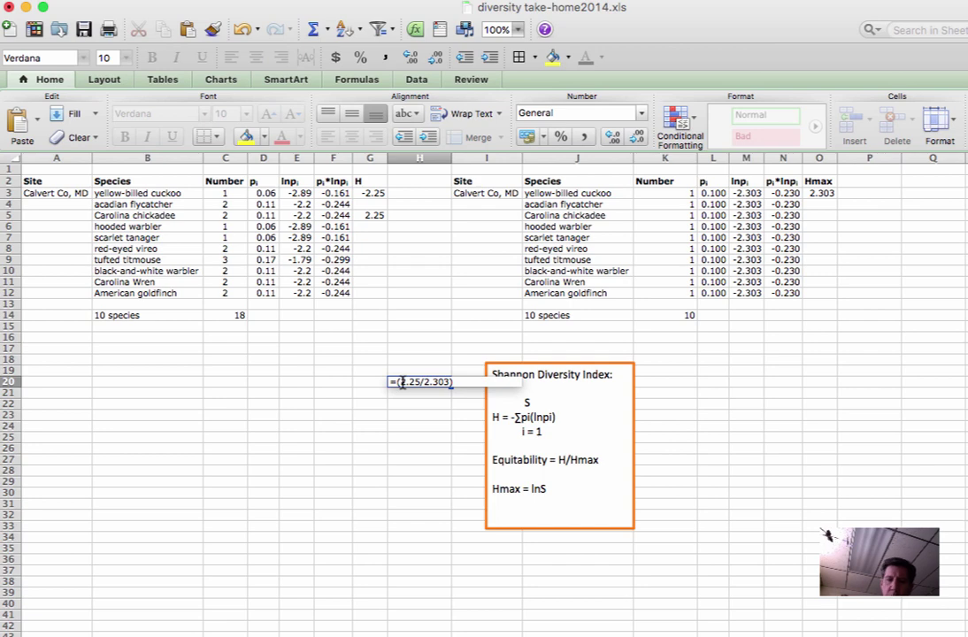
key("Return")
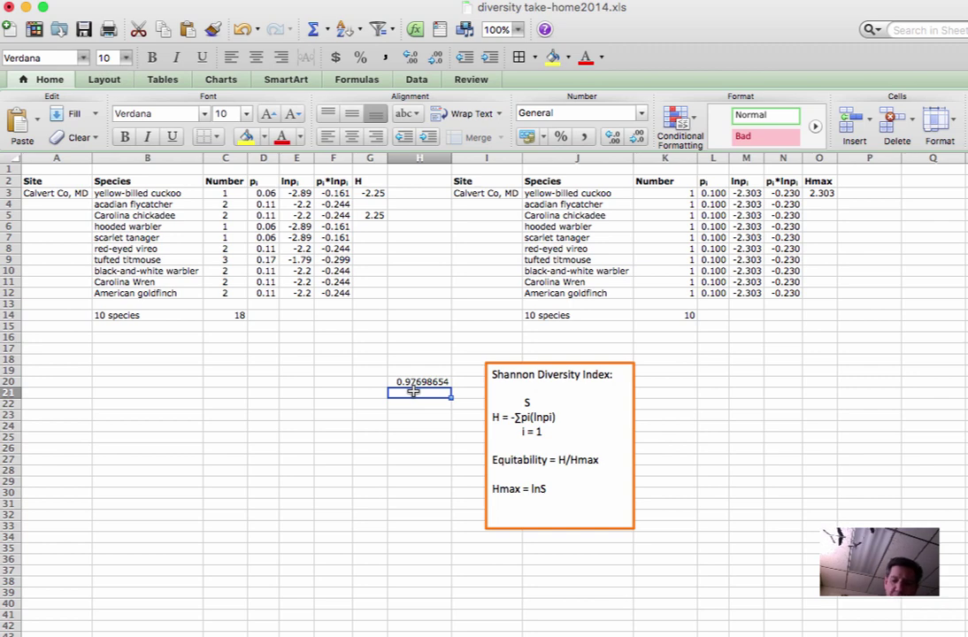
Enter the equitability rounded to two decimals, 0.98, in H21
type("0.98")
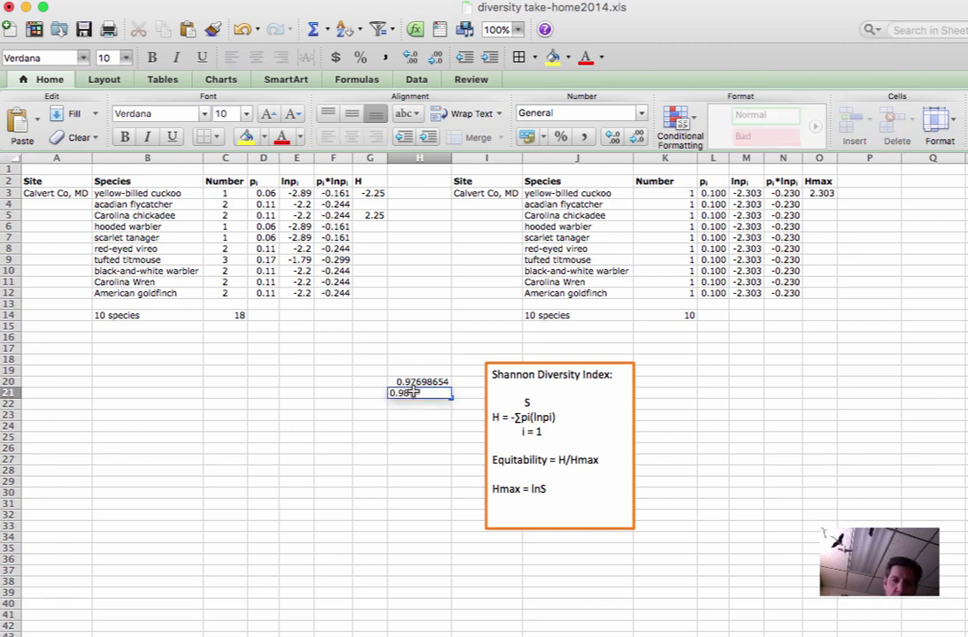
key("Return")
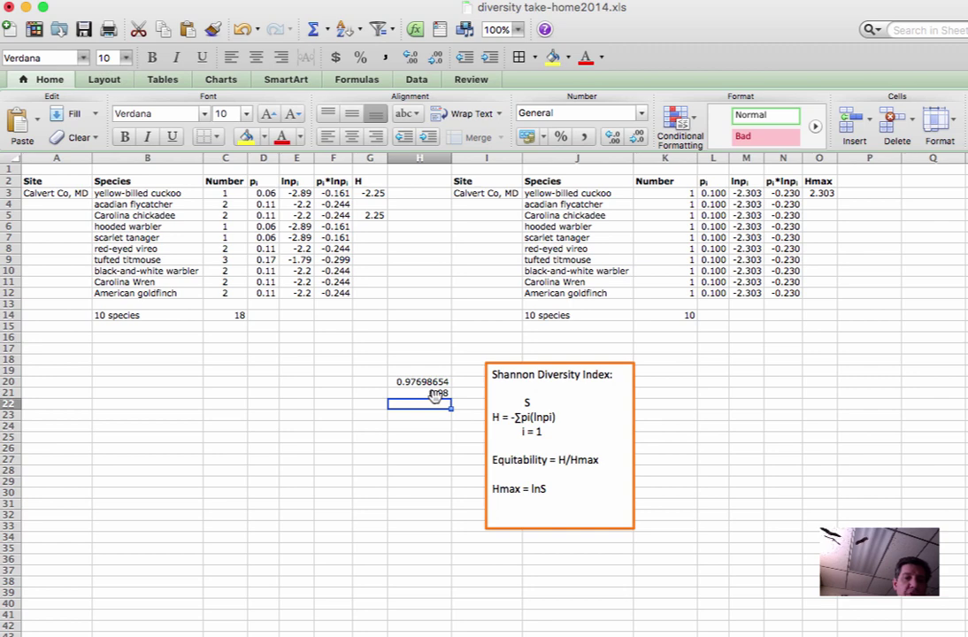
left_click(380, 392)
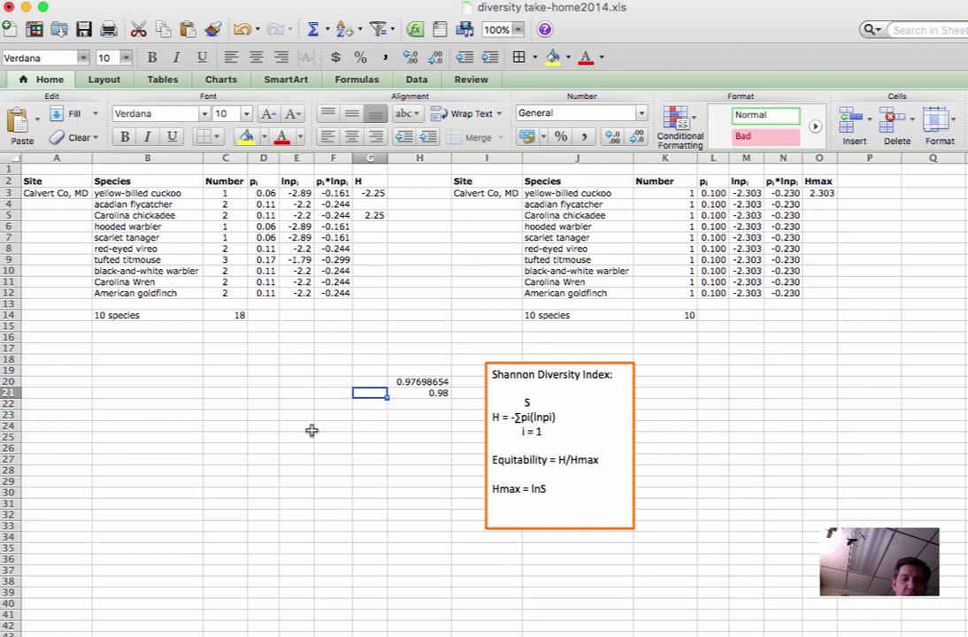
Calculate Hmax directly as the natural log of the 10 species in H24 with =LN(10)
left_click(405, 425)
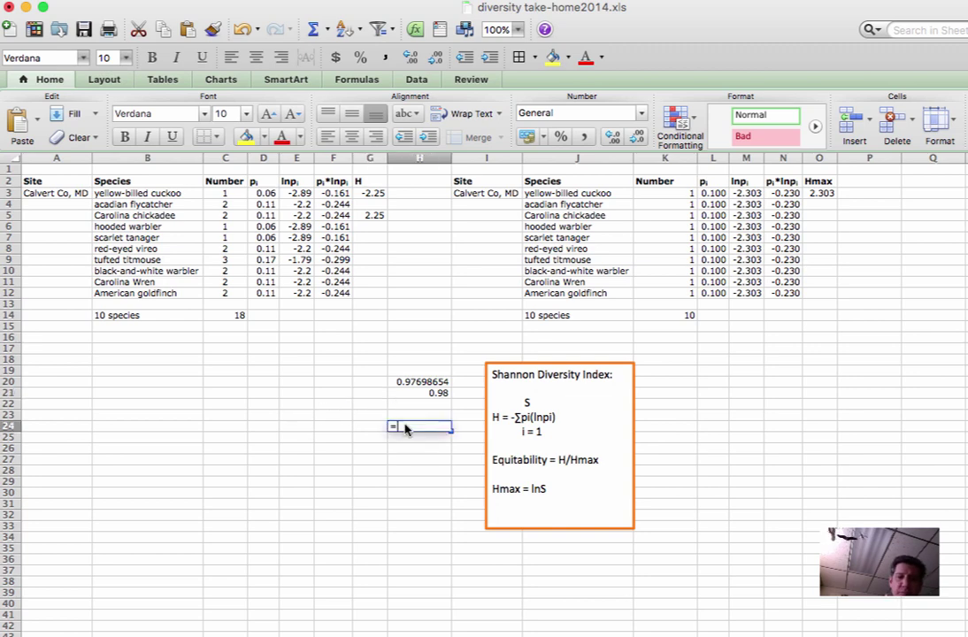
type("=LN")
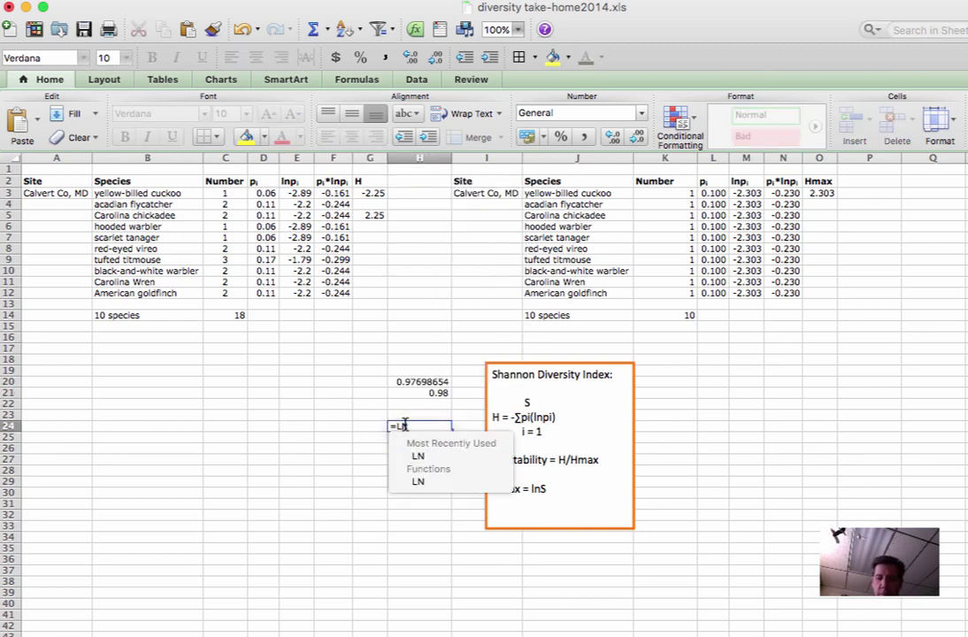
type("(")
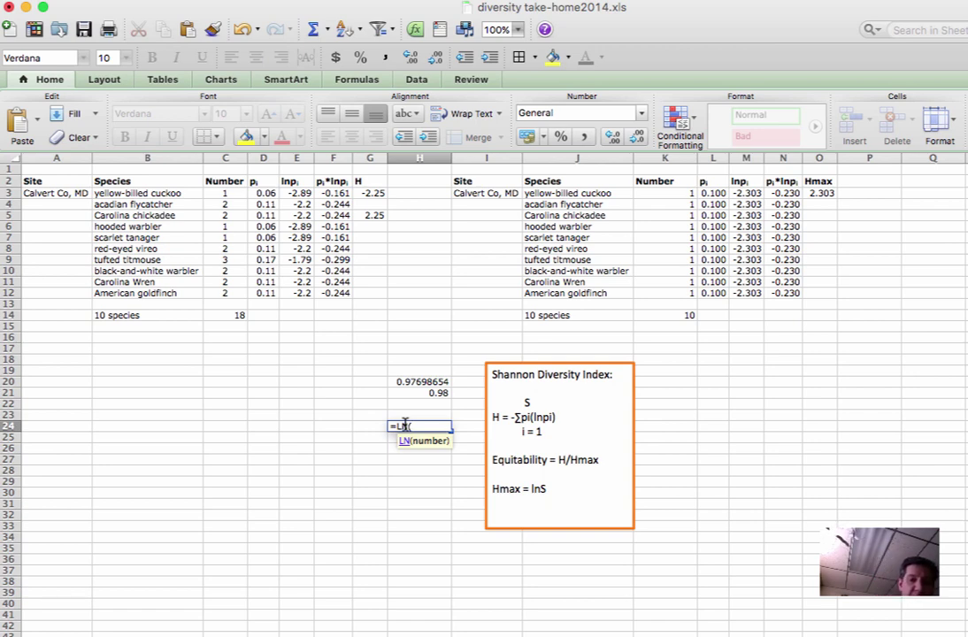
type("10")
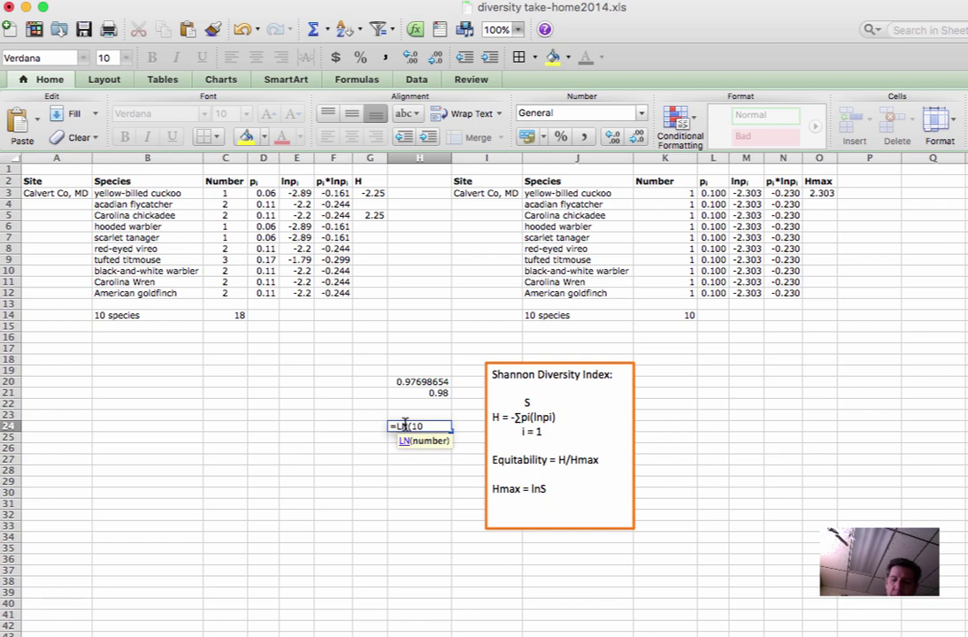
type(")")
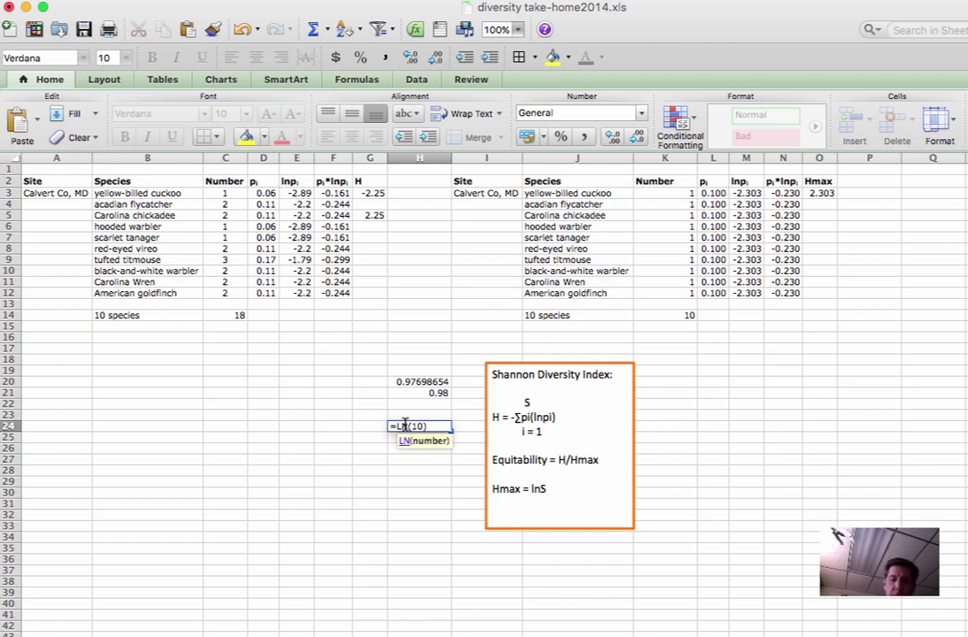
key("Return")
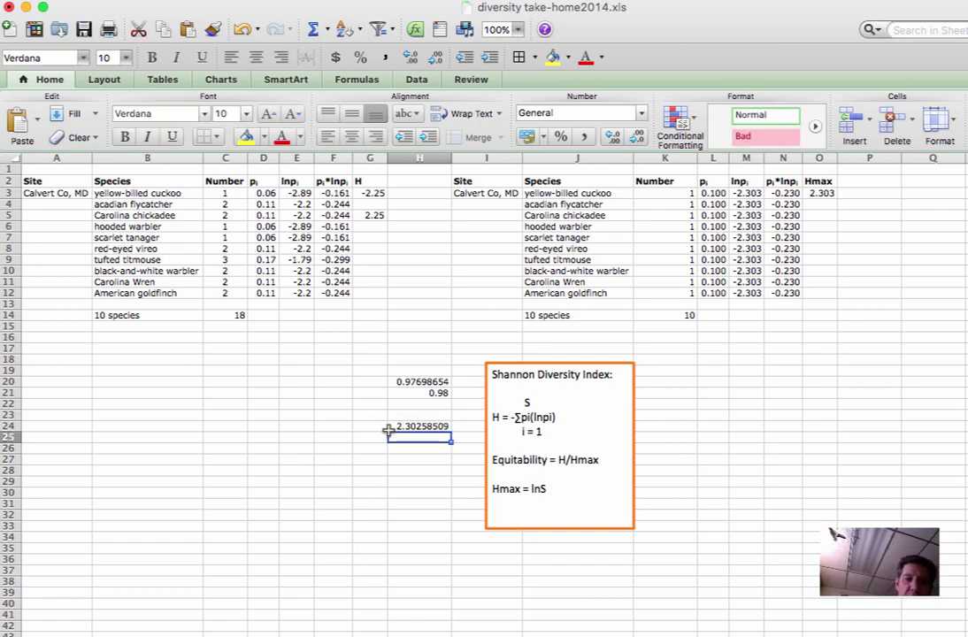